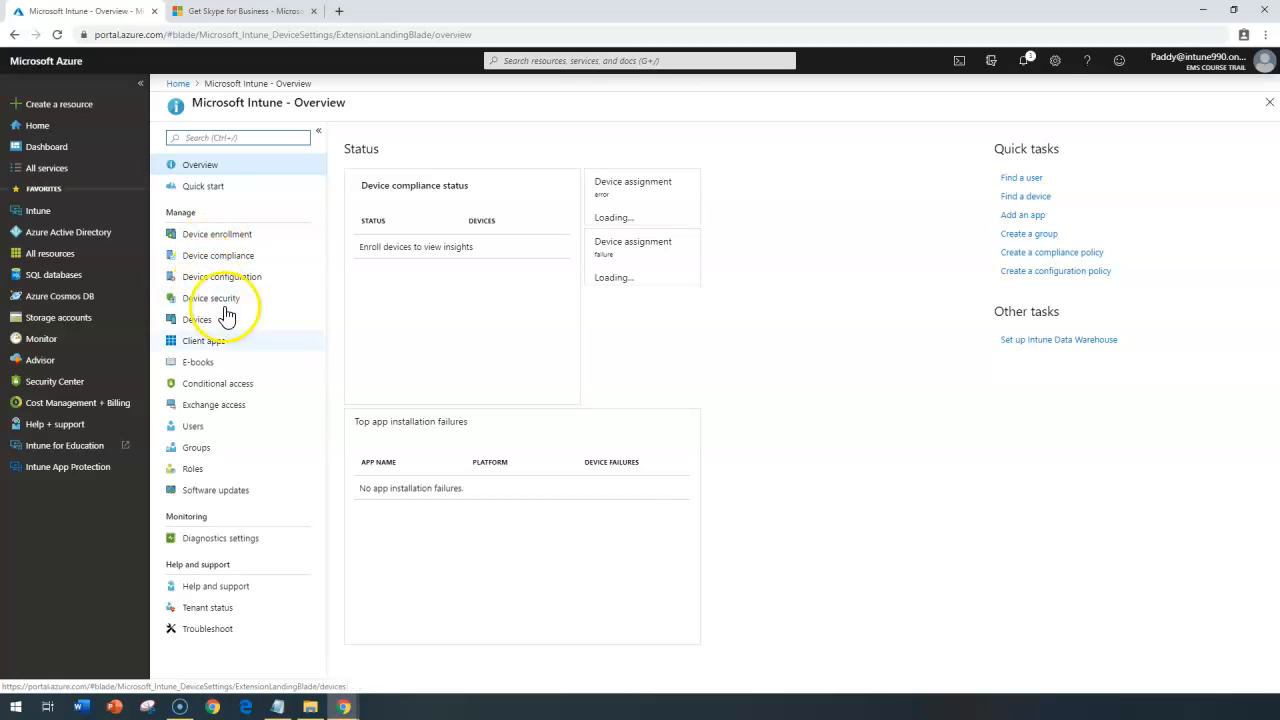
# Step: Start adding a new client app in Intune with the app type Windows Phone 8.1
pyautogui.click(200, 340)
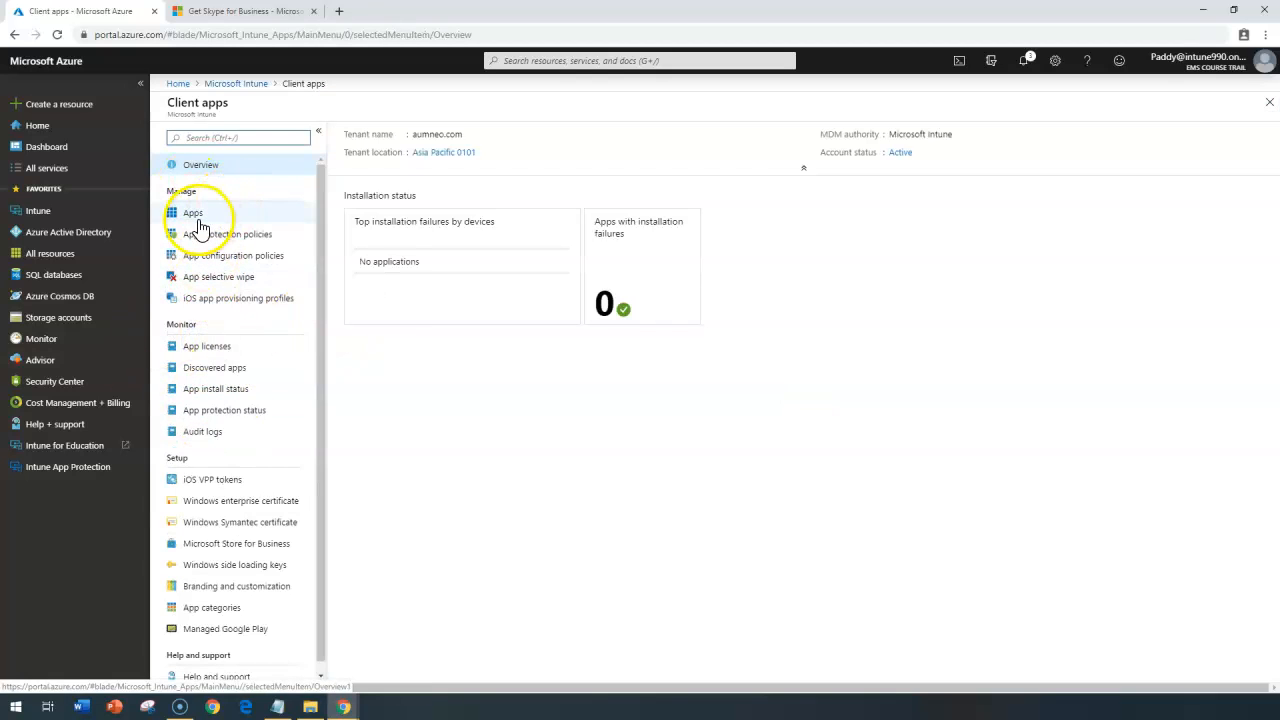
pyautogui.click(195, 212)
pyautogui.click(363, 137)
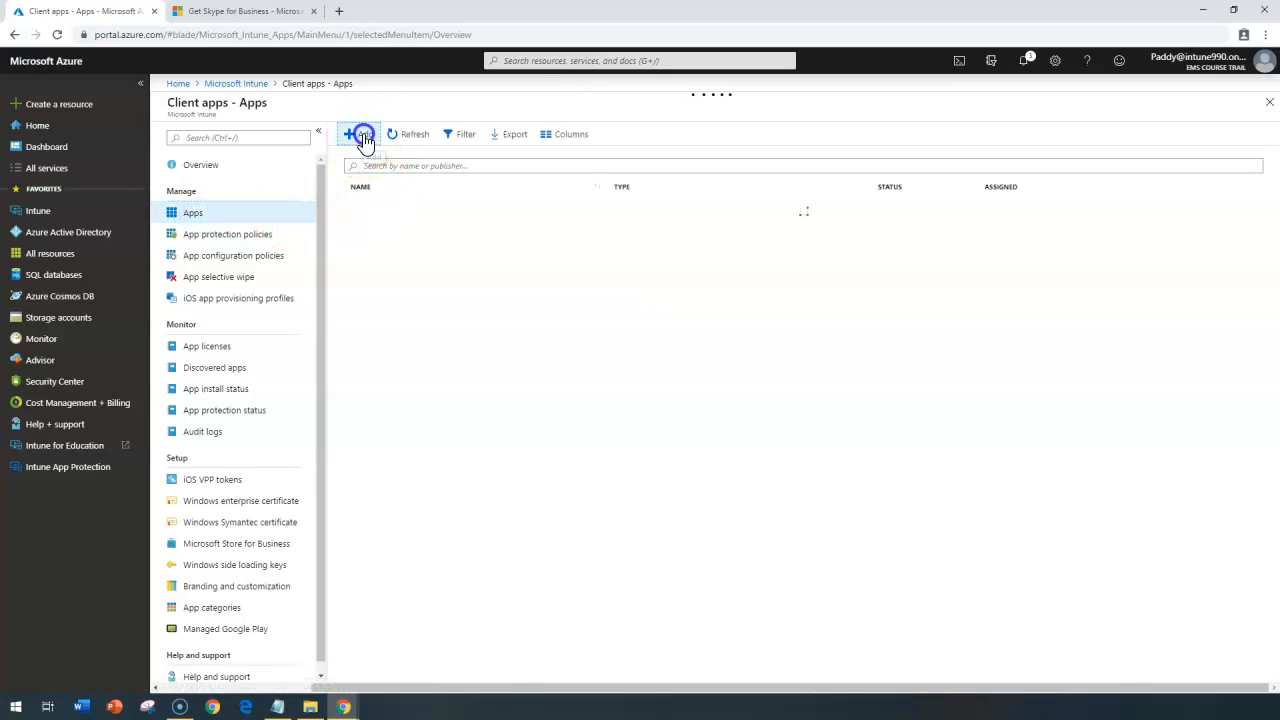
pyautogui.click(199, 143)
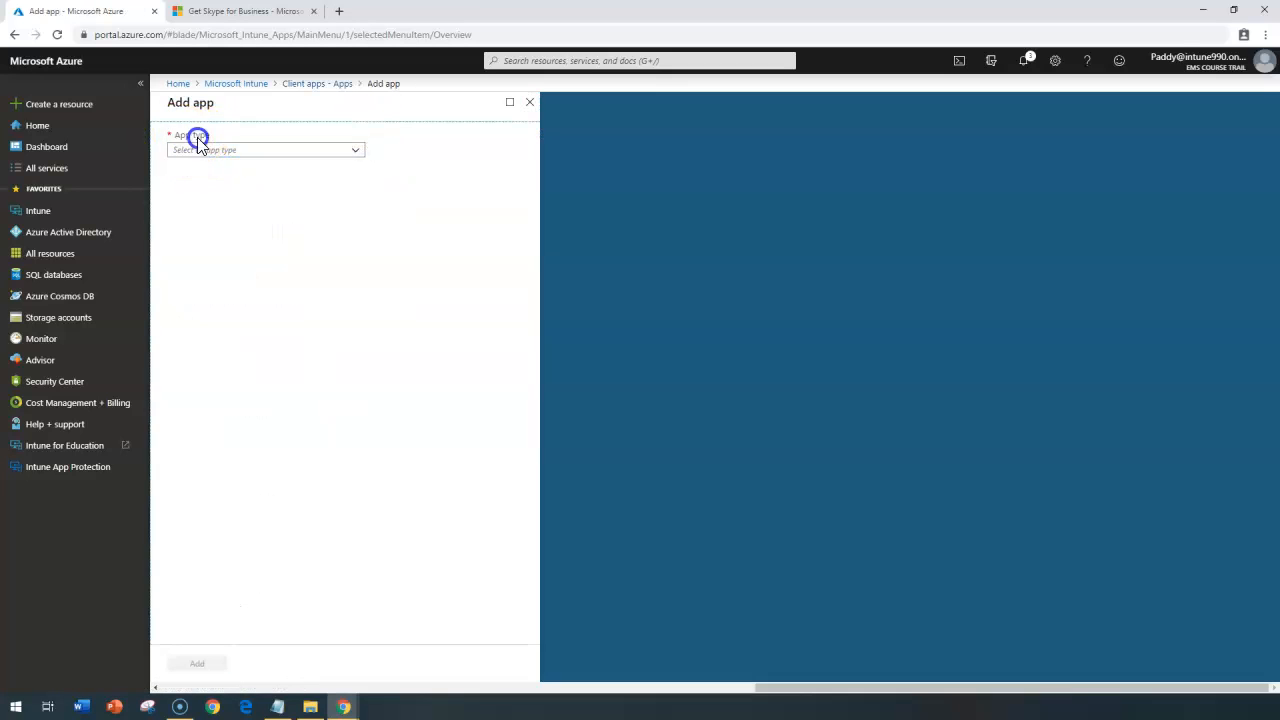
pyautogui.click(243, 150)
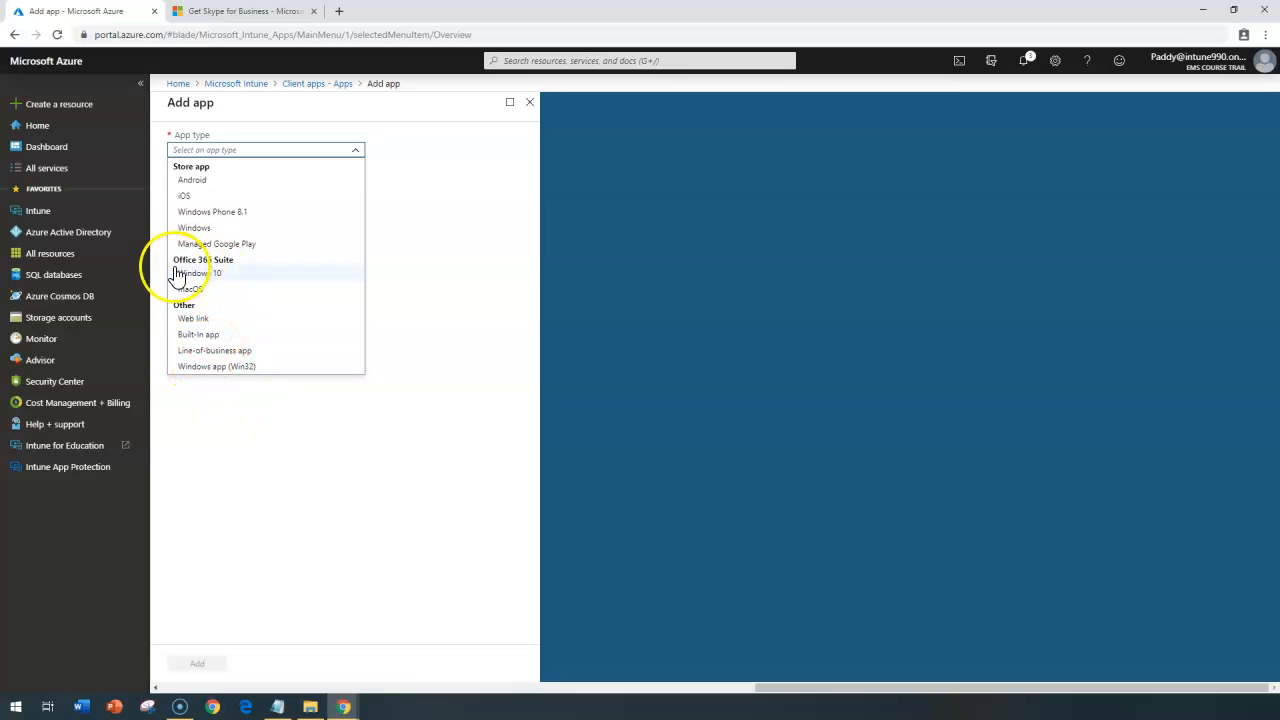
pyautogui.click(232, 212)
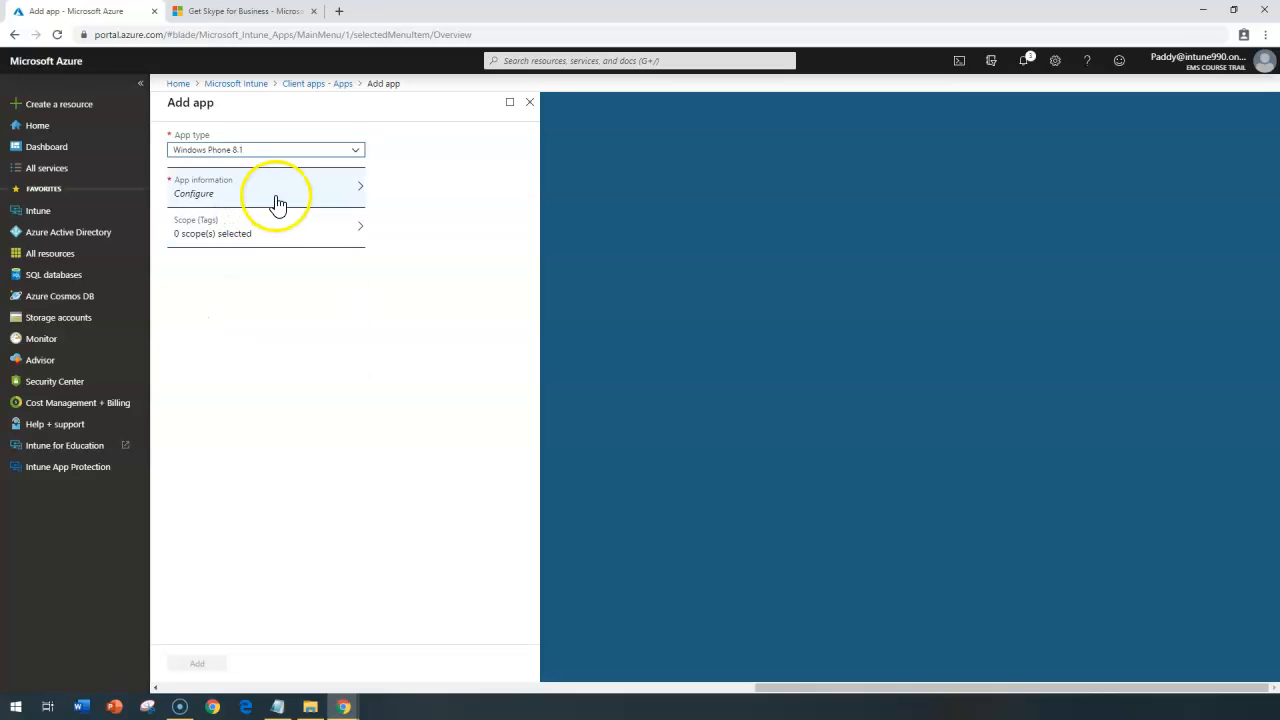
# Step: Open the app information form, maximize it, and review the required name, description, publisher and Appstore URL fields
pyautogui.click(285, 204)
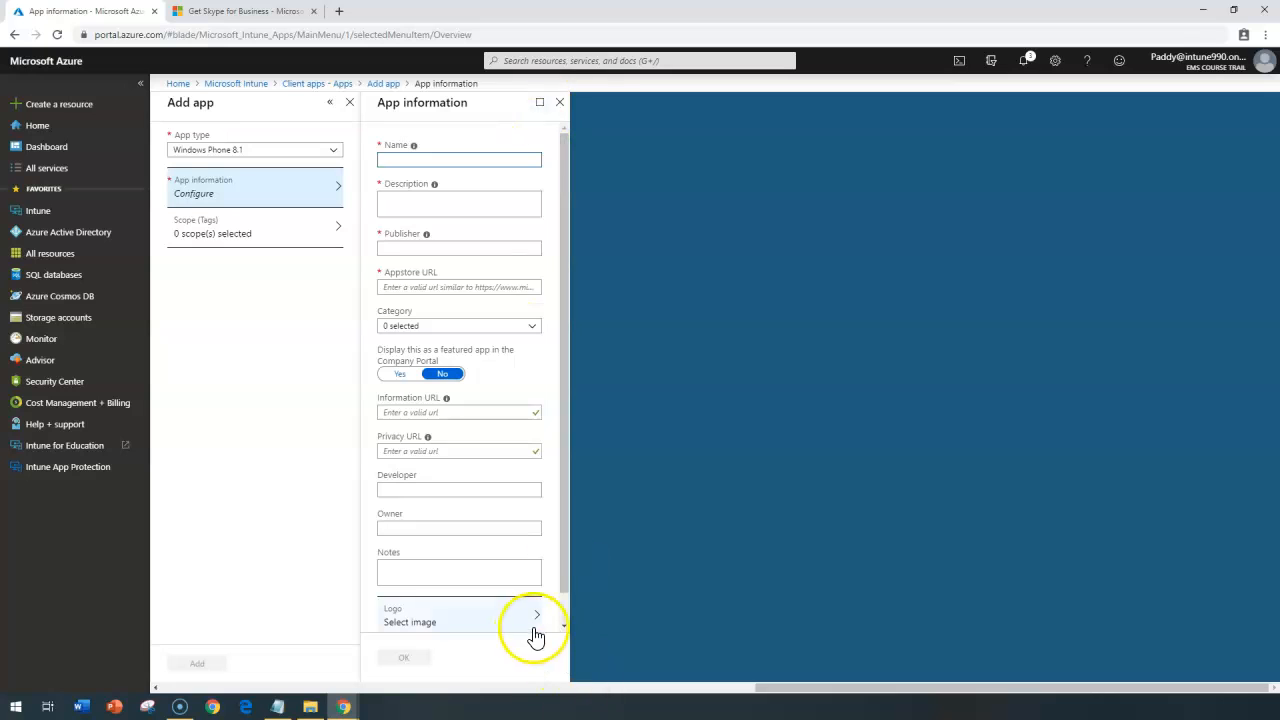
pyautogui.click(541, 102)
pyautogui.click(674, 287)
pyautogui.moveTo(527, 289); pyautogui.dragTo(500, 290)
pyautogui.click(645, 303)
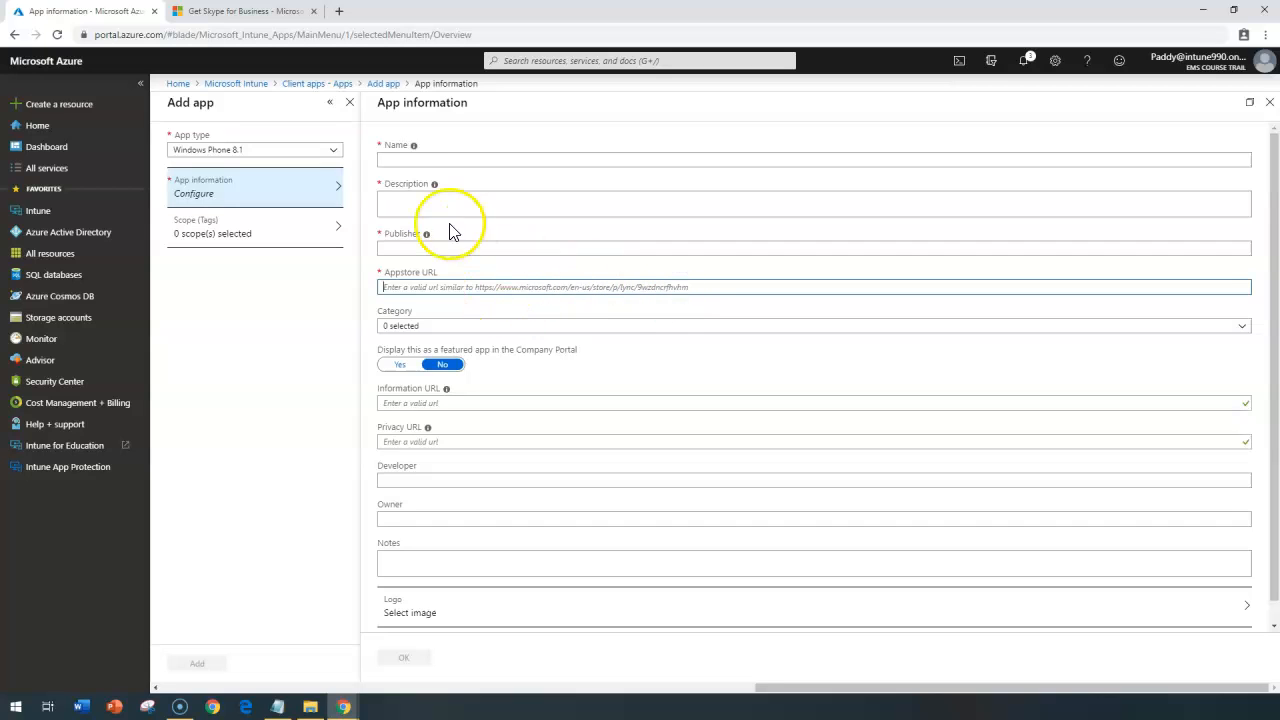
pyautogui.click(392, 158)
pyautogui.click(424, 204)
pyautogui.click(428, 247)
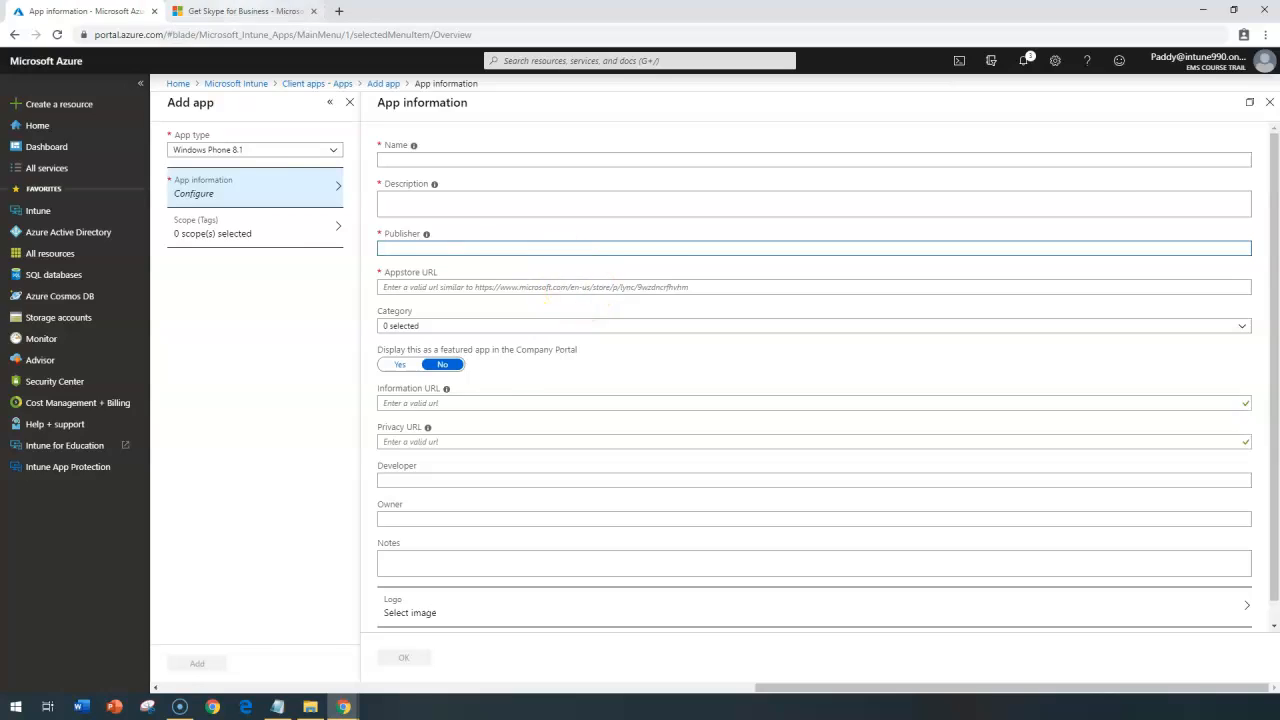
# Step: Switch to the Microsoft Store page, search for skype, and open the Skype for Business app page
pyautogui.click(228, 12)
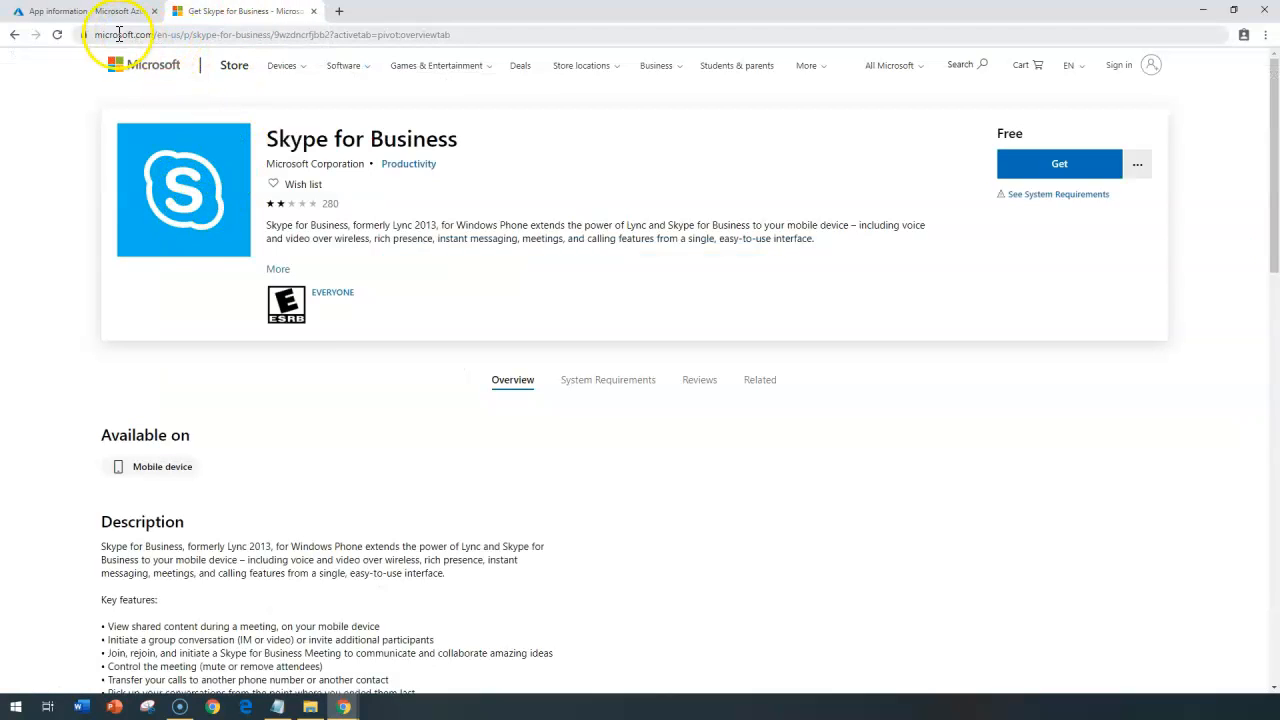
pyautogui.click(97, 35)
pyautogui.moveTo(194, 34); pyautogui.dragTo(198, 35)
pyautogui.click(270, 38)
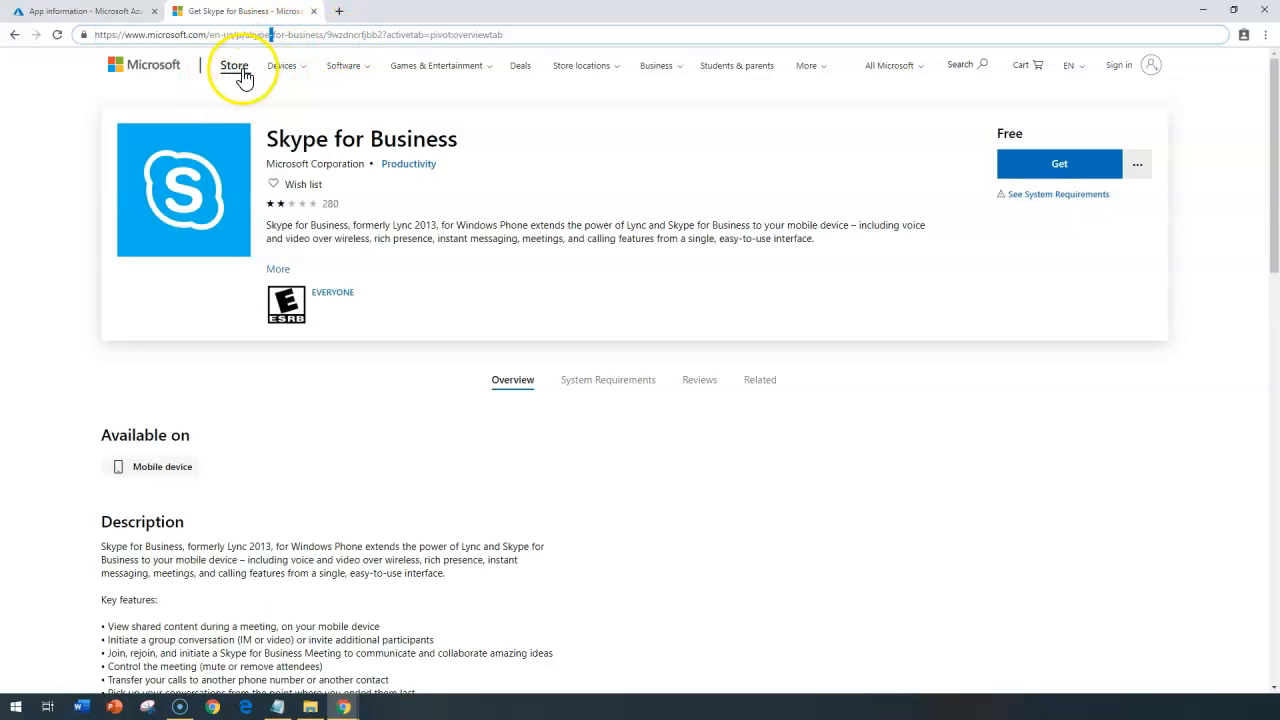
pyautogui.click(975, 66)
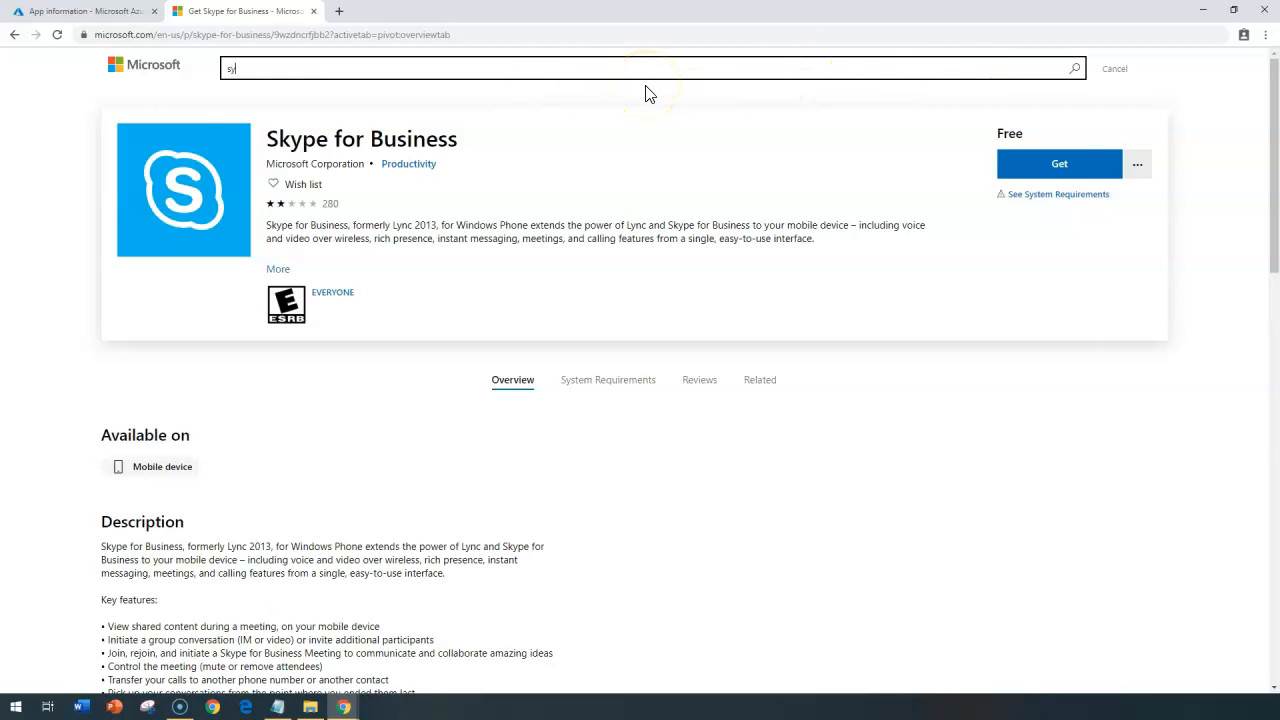
pyautogui.write('skype')
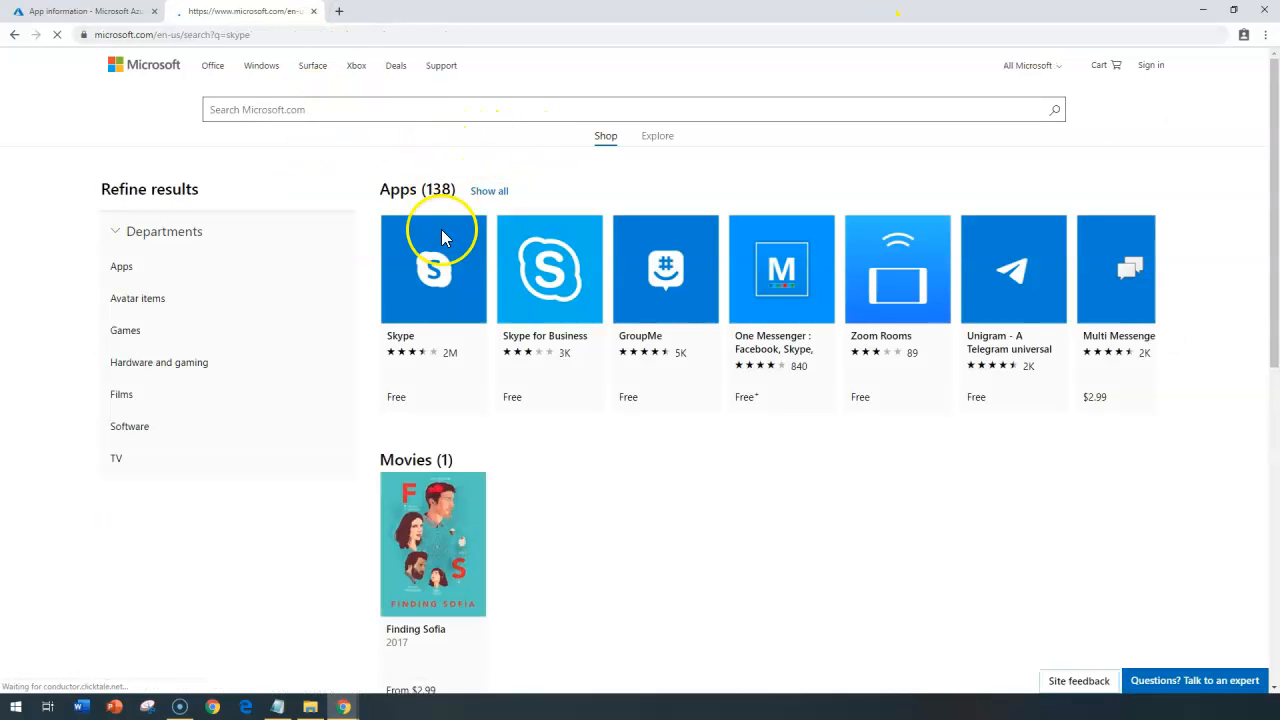
pyautogui.click(566, 267)
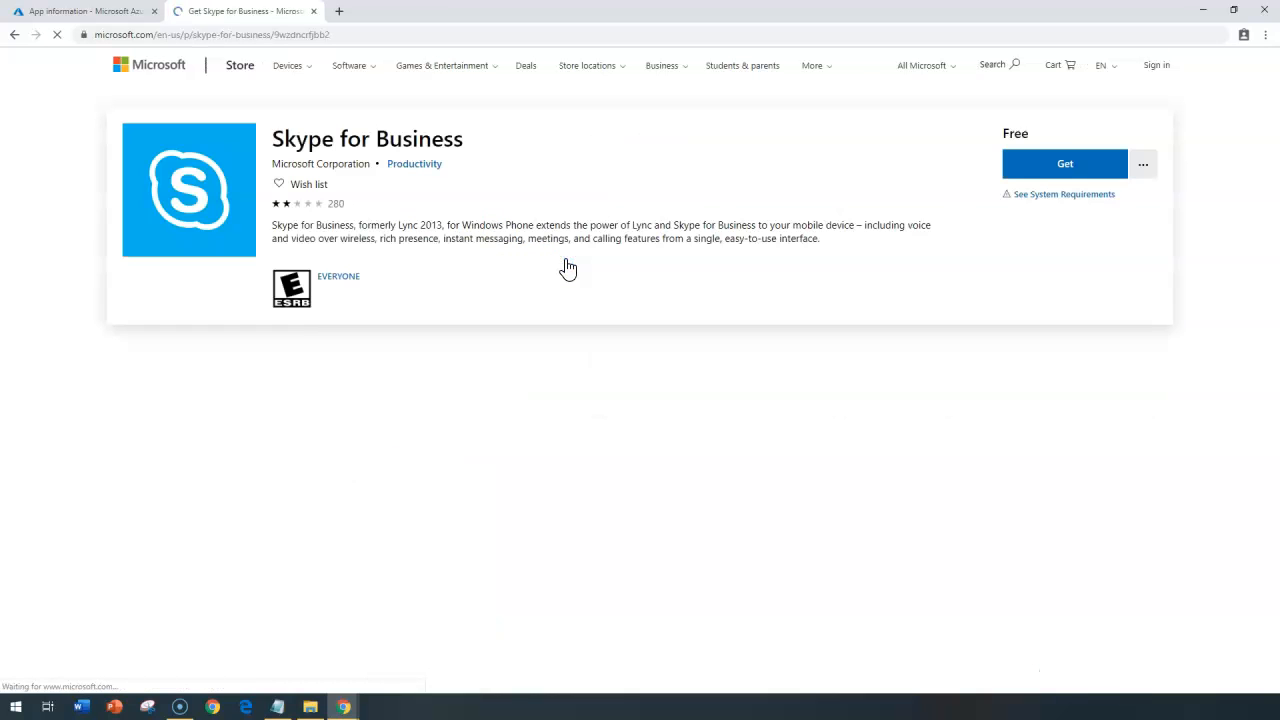
# Step: Copy the web address of the Skype for Business store page into the app's Appstore URL in Intune
pyautogui.click(398, 35)
pyautogui.hotkey('ctrl', 'c')
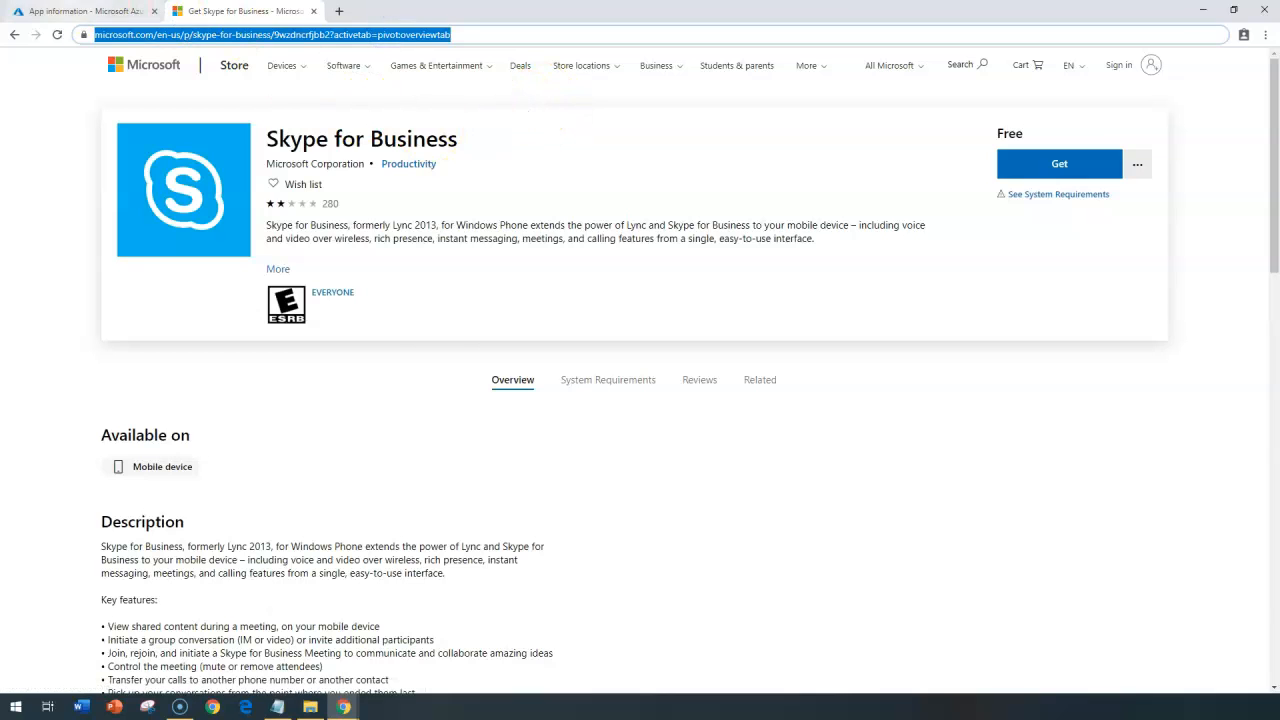
pyautogui.click(85, 11)
pyautogui.click(421, 287)
pyautogui.hotkey('ctrl', 'v')
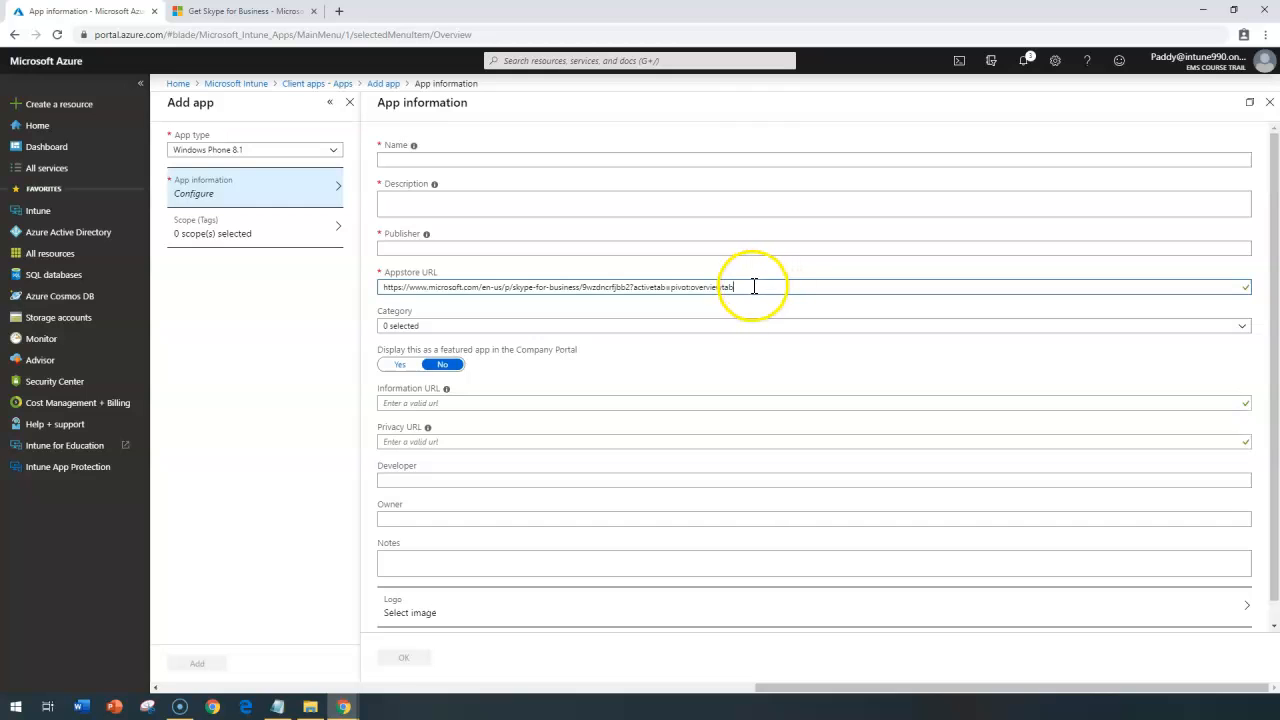
# Step: Copy the title Skype for Business from the store page into the app's Name field
pyautogui.click(240, 11)
pyautogui.click(338, 141)
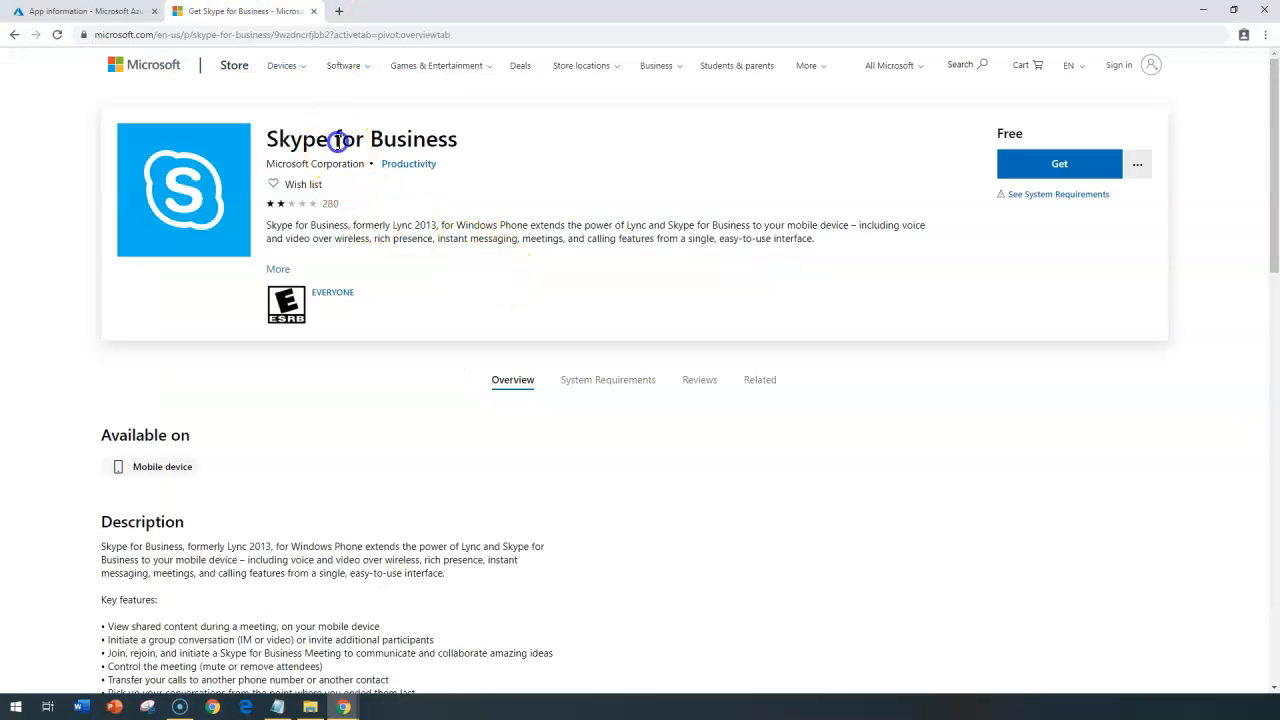
pyautogui.tripleClick(340, 140)
pyautogui.hotkey('ctrl', 'c')
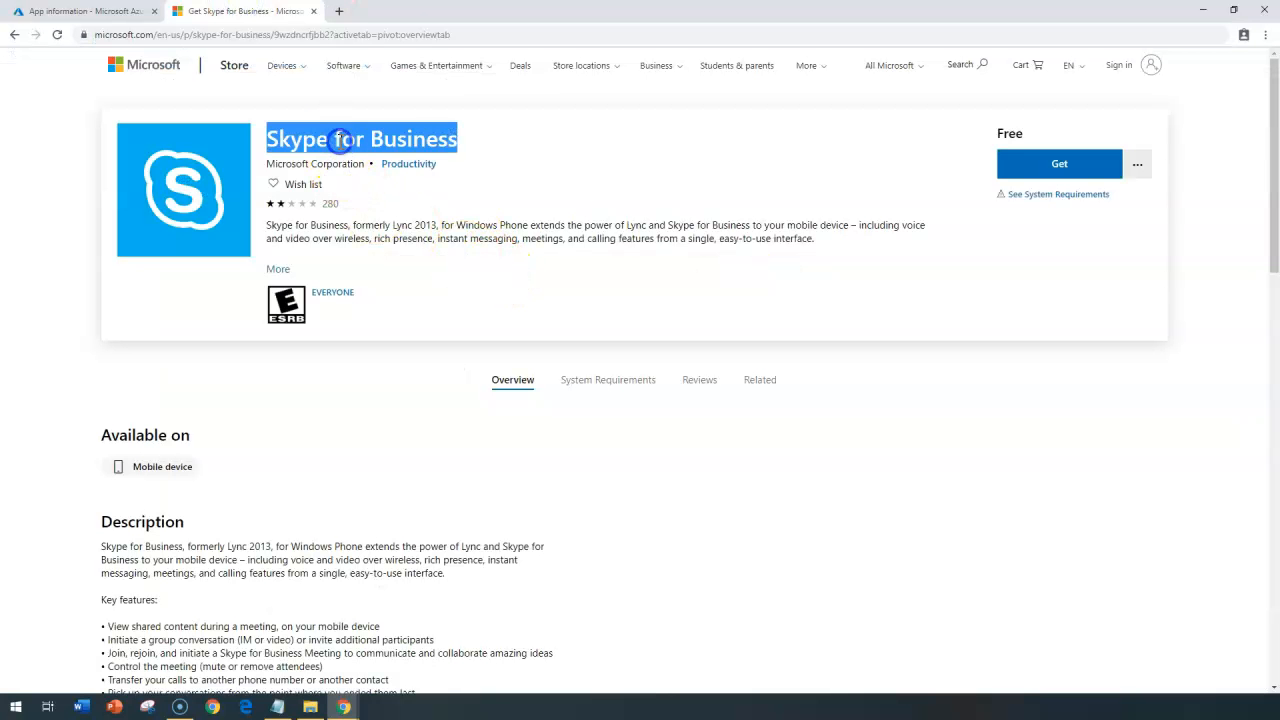
pyautogui.click(85, 11)
pyautogui.click(409, 155)
pyautogui.hotkey('ctrl', 'v')
# Step: Copy the full Skype for Business description from the store page into the app's Description field
pyautogui.click(417, 203)
pyautogui.click(240, 11)
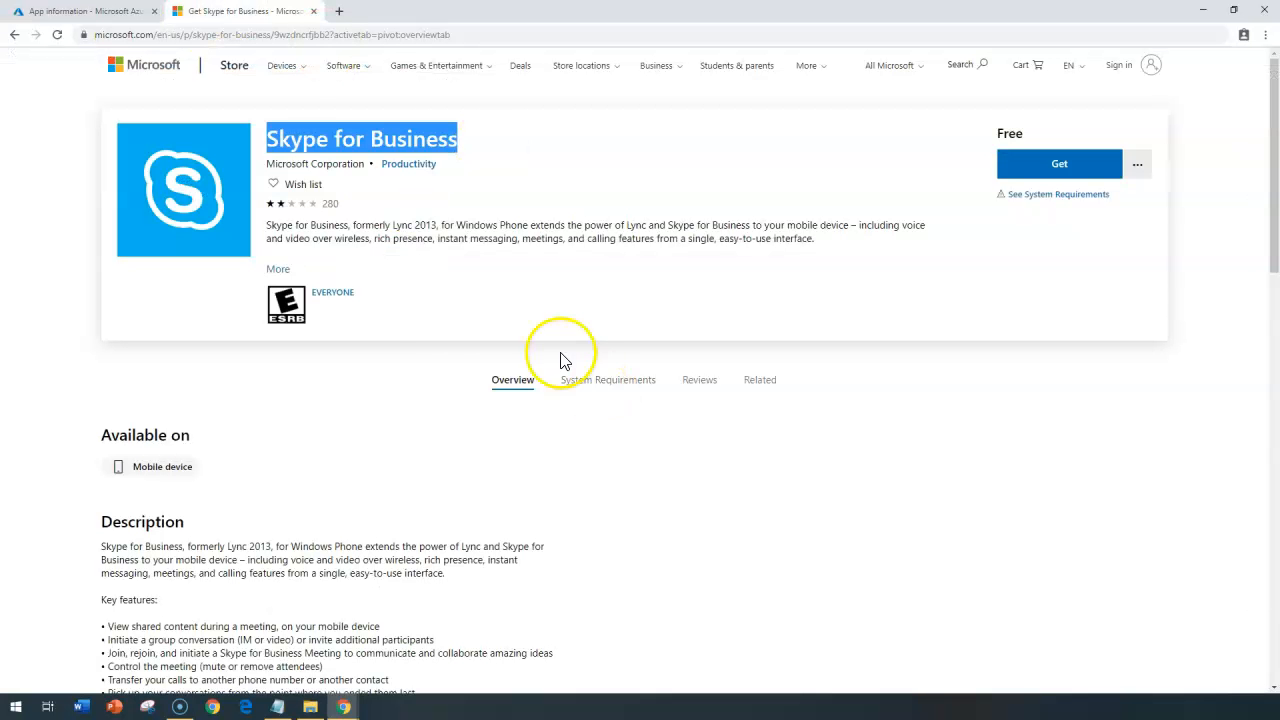
pyautogui.click(279, 269)
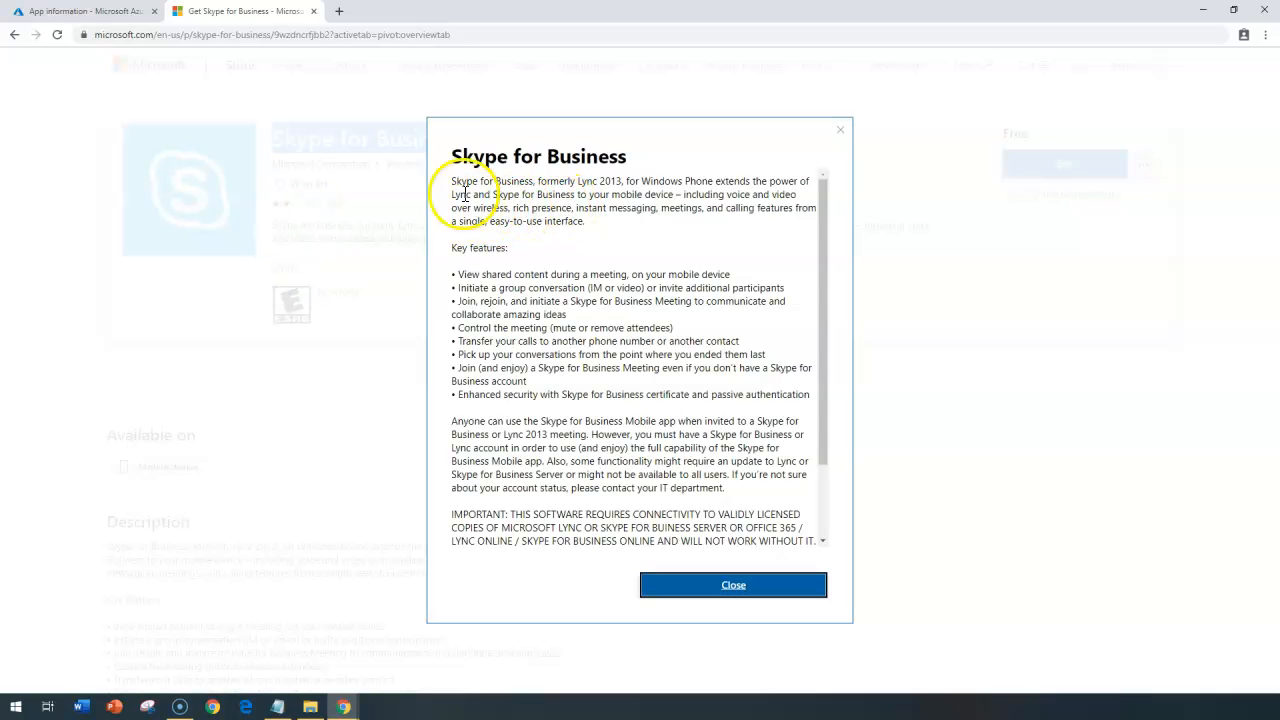
pyautogui.moveTo(451, 179); pyautogui.dragTo(766, 560)
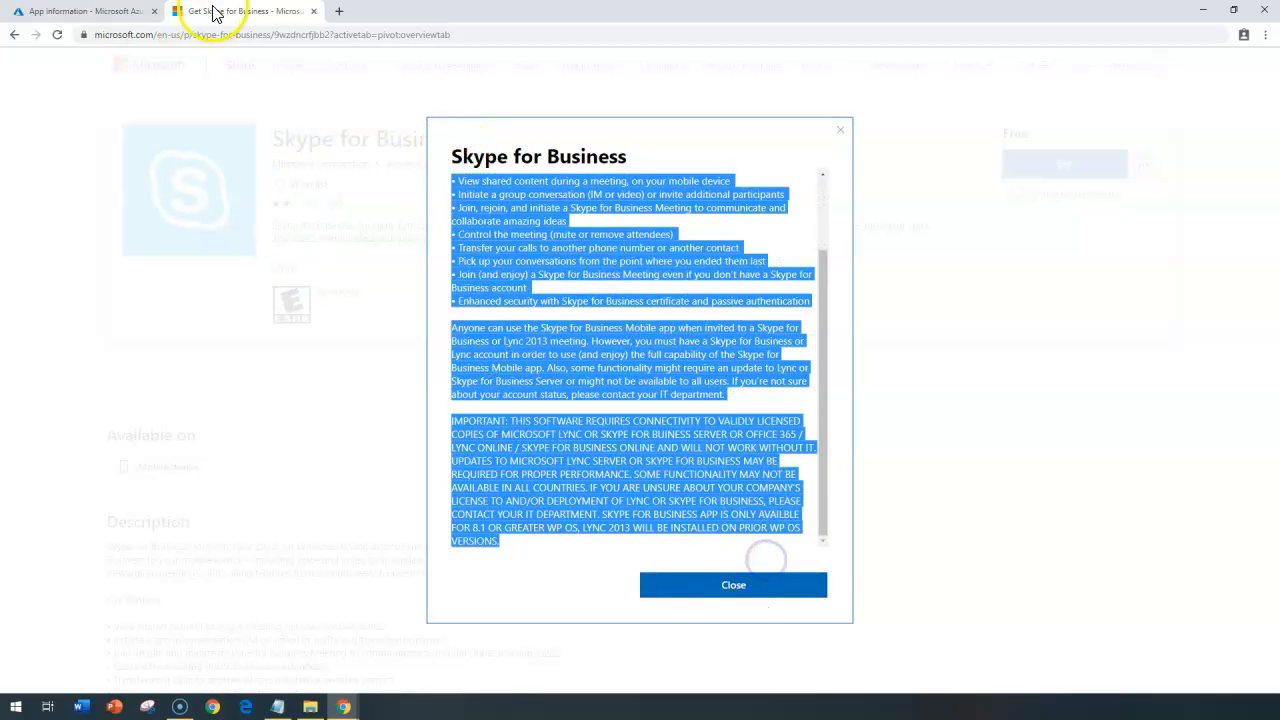
pyautogui.click(120, 12)
pyautogui.hotkey('ctrl', 'v')
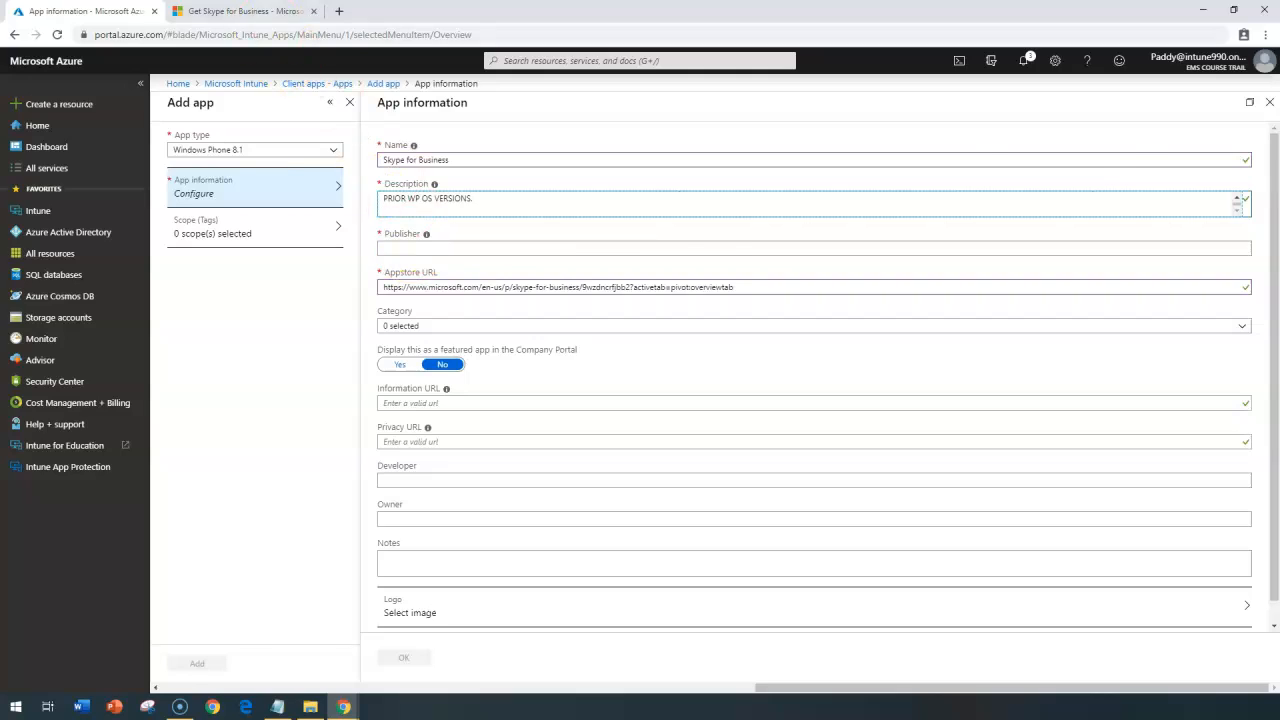
# Step: Copy the publisher Microsoft Corporation from the store page into the app's Publisher field
pyautogui.click(280, 11)
pyautogui.click(302, 162)
pyautogui.click(302, 162)
pyautogui.moveTo(364, 164); pyautogui.dragTo(268, 162)
pyautogui.click(365, 170)
pyautogui.hotkey('ctrl', 'c')
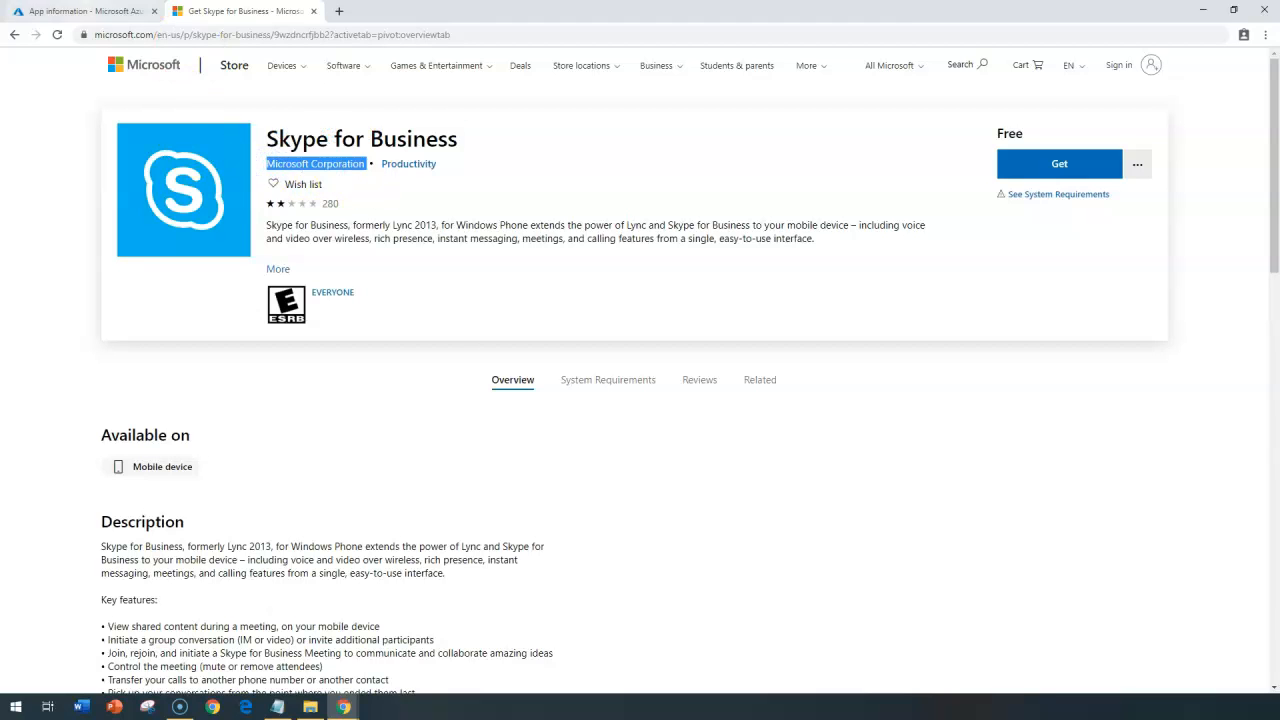
pyautogui.click(85, 11)
pyautogui.click(456, 246)
pyautogui.hotkey('ctrl', 'v')
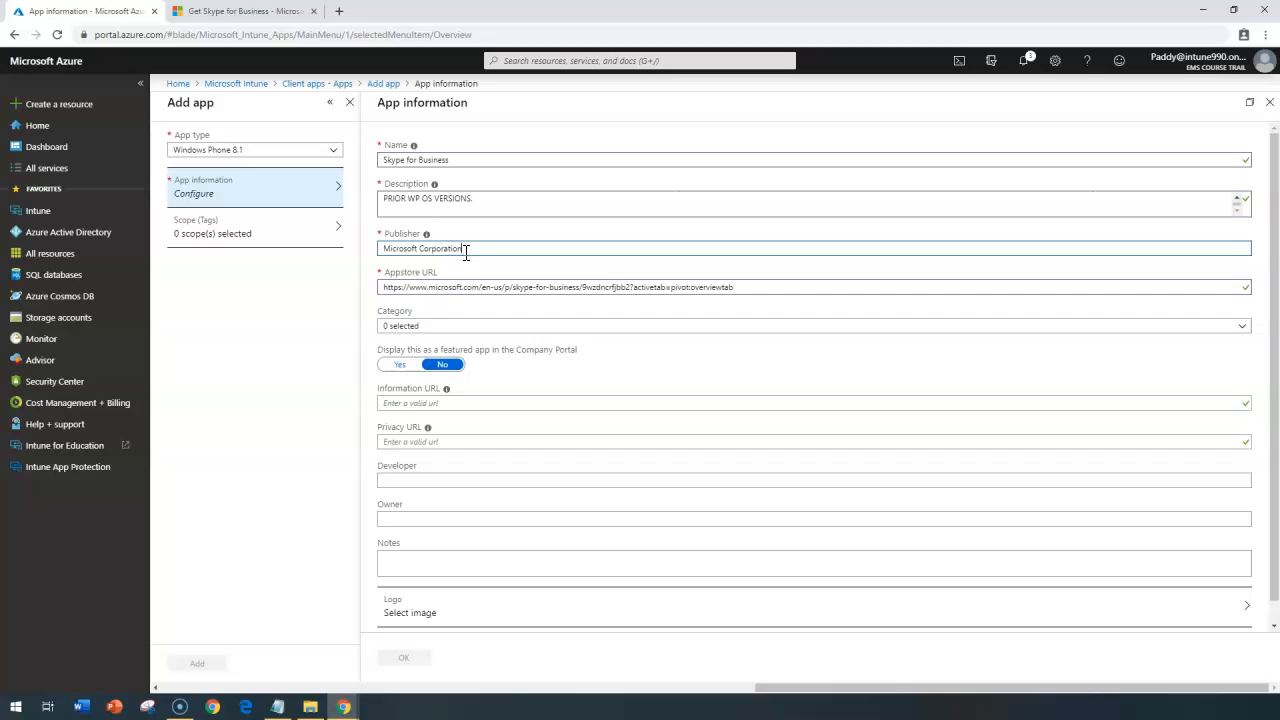
# Step: Check the app's category on the store page and set Category to Productivity in the app information
pyautogui.click(428, 328)
pyautogui.click(389, 391)
pyautogui.click(250, 11)
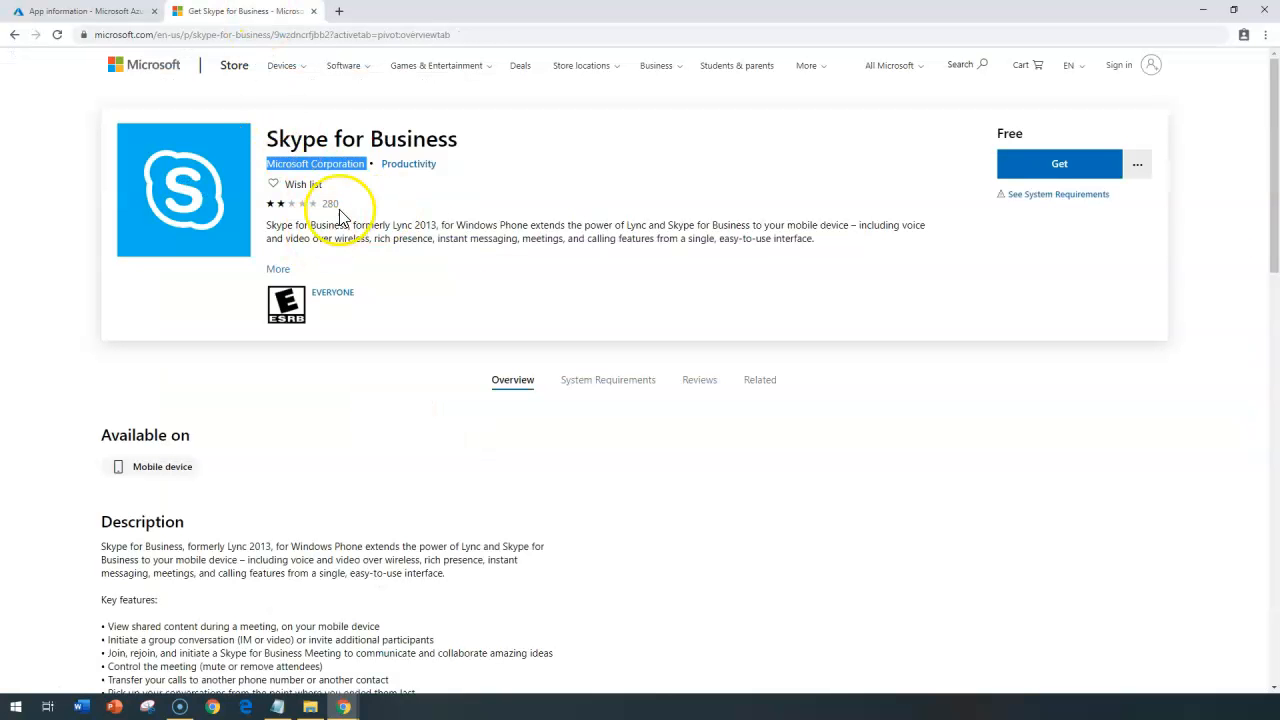
pyautogui.click(471, 216)
pyautogui.moveTo(457, 167); pyautogui.dragTo(379, 168)
pyautogui.hotkey('ctrl', 'c')
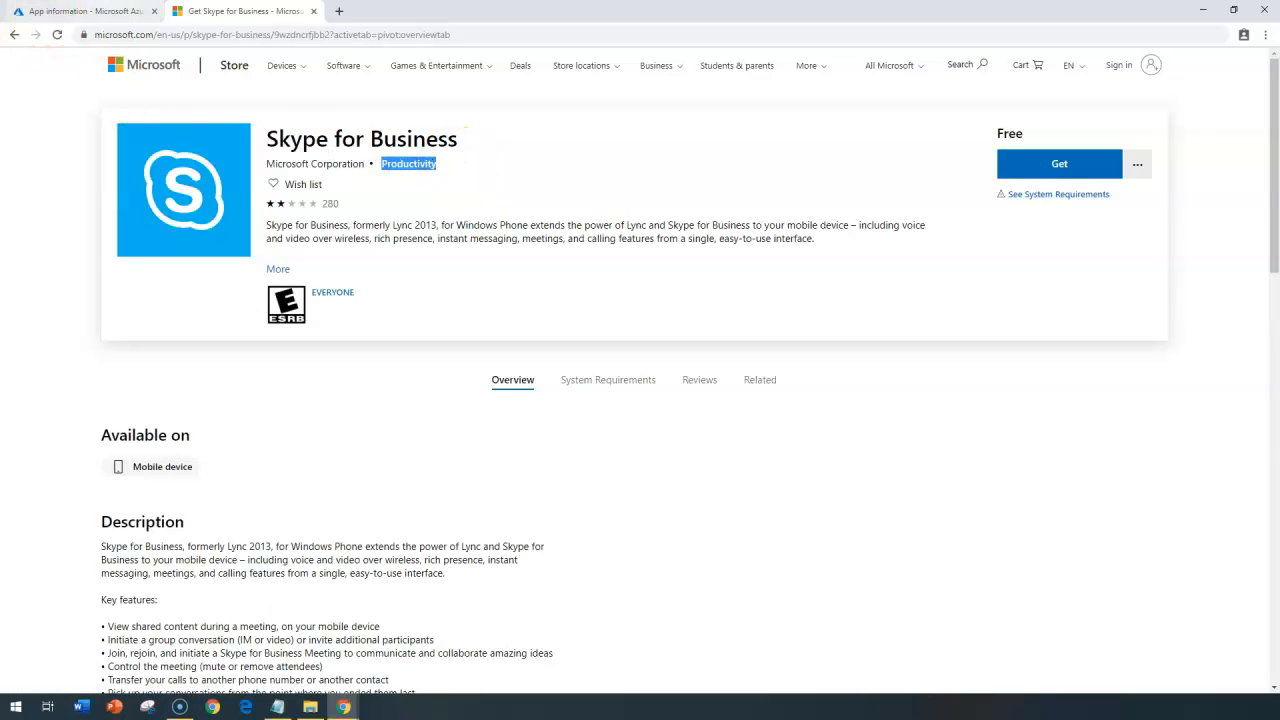
pyautogui.click(85, 11)
pyautogui.click(366, 311)
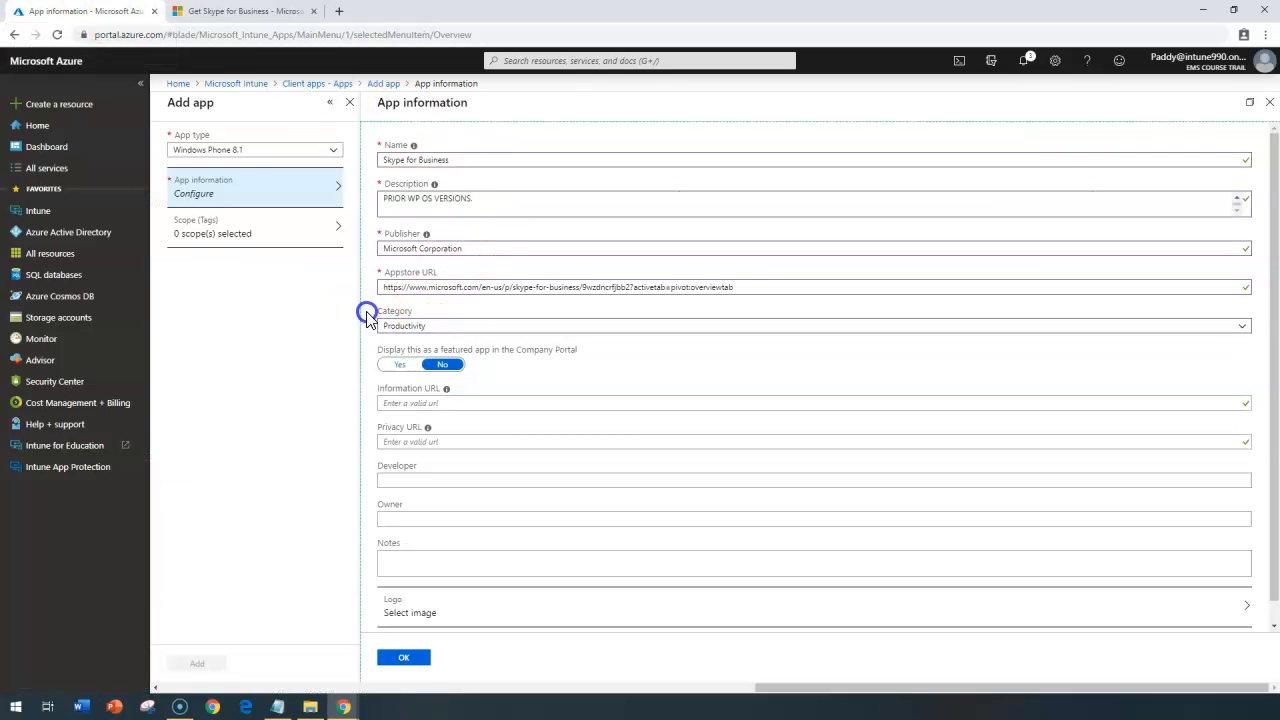
# Step: Review the Company Portal featured-app setting, the available app types, and the optional URL, developer, owner and notes fields
pyautogui.click(514, 356)
pyautogui.moveTo(579, 362); pyautogui.dragTo(580, 358)
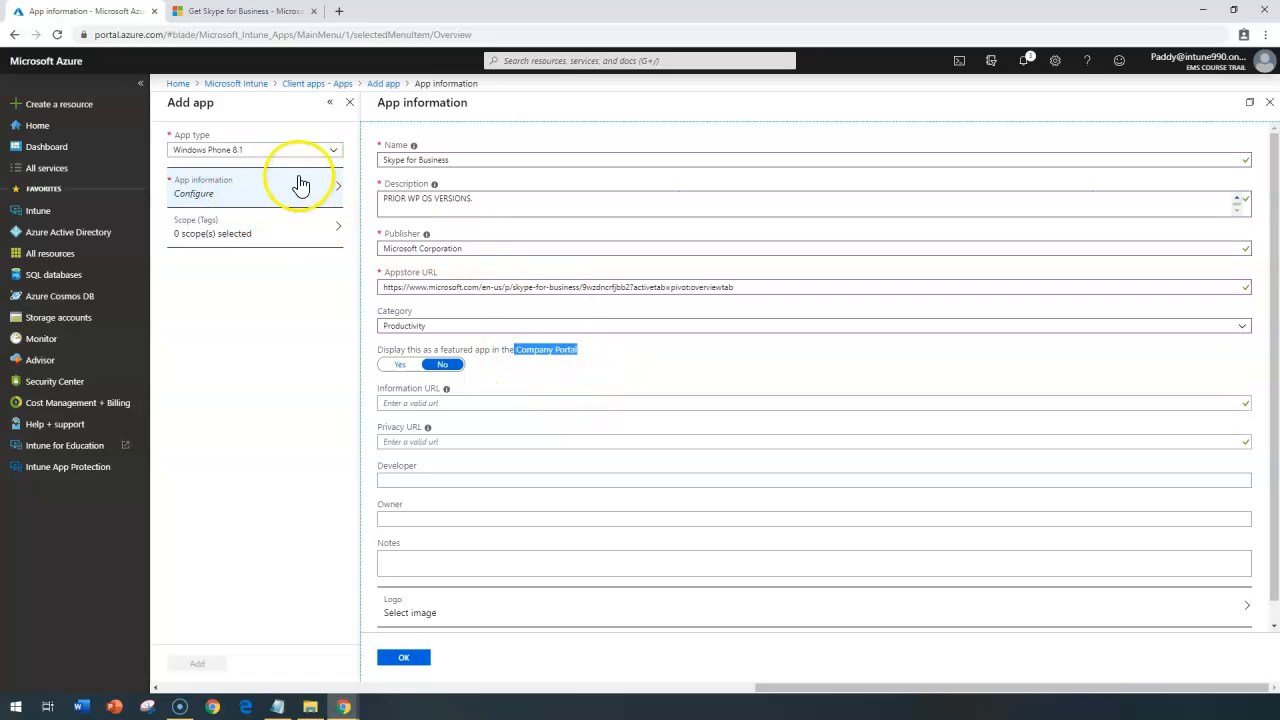
pyautogui.click(336, 156)
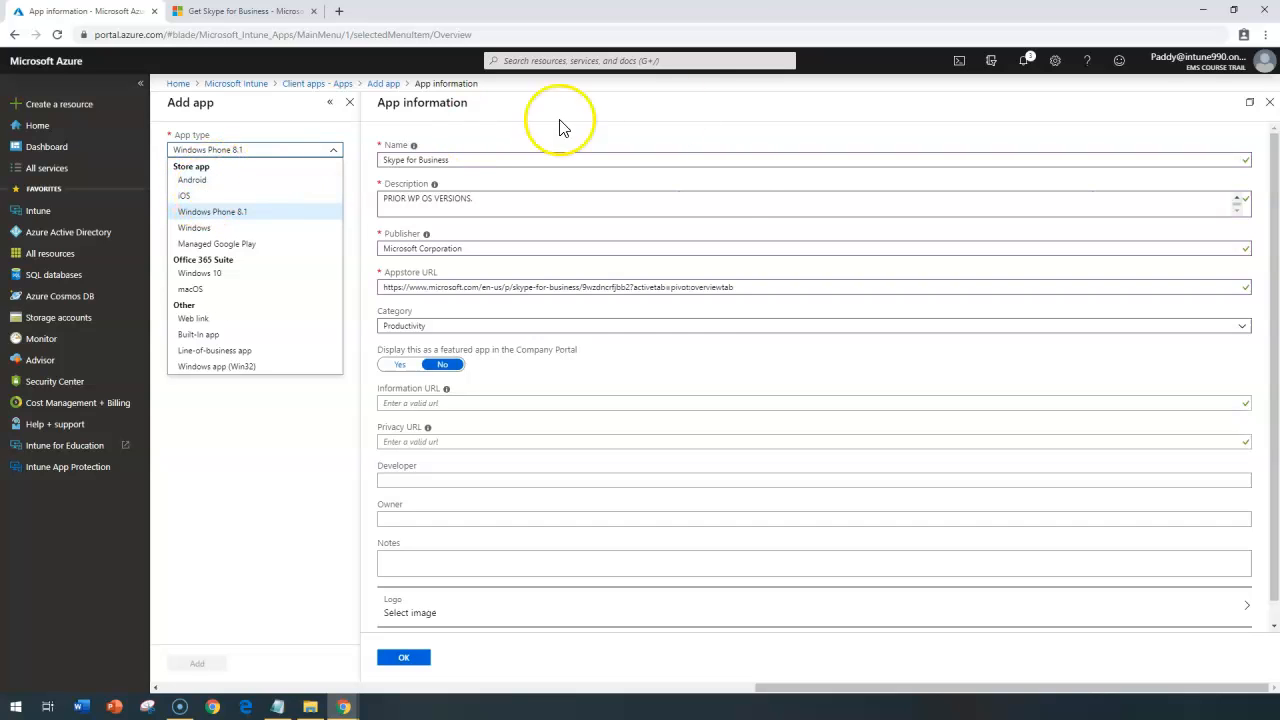
pyautogui.click(625, 365)
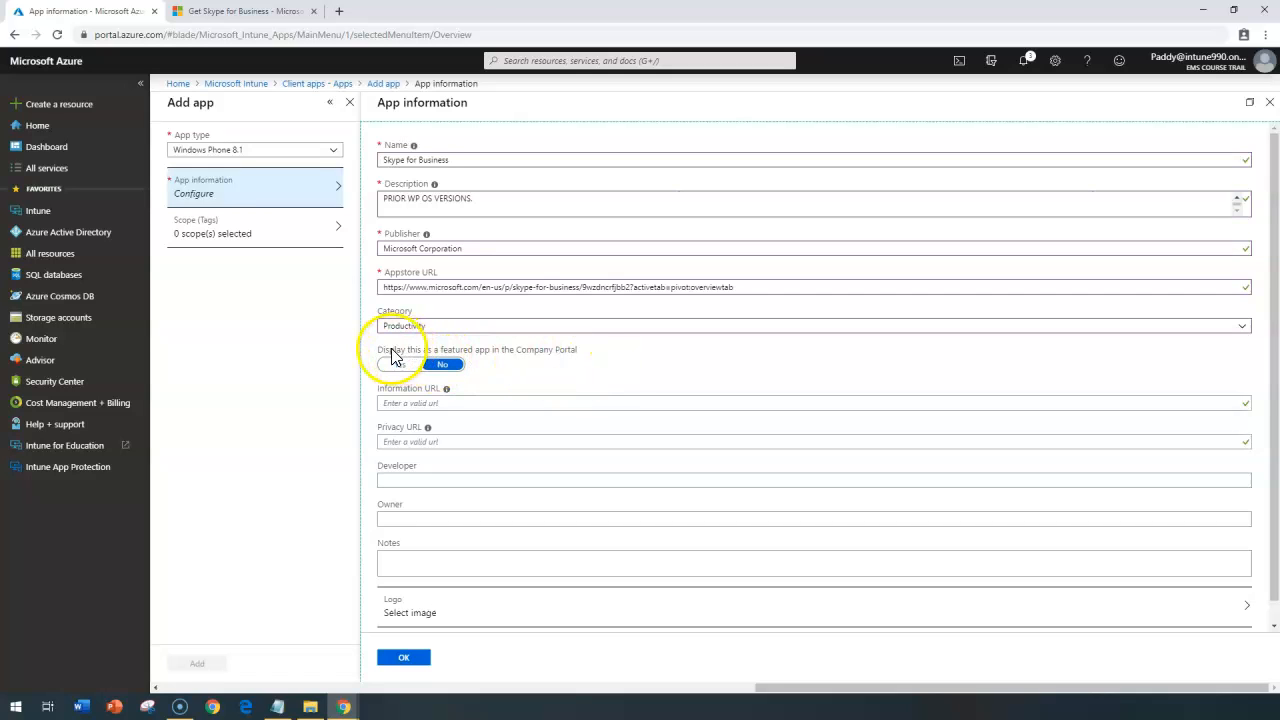
pyautogui.moveTo(464, 409); pyautogui.dragTo(450, 503)
pyautogui.scroll(-1, 452, 551)
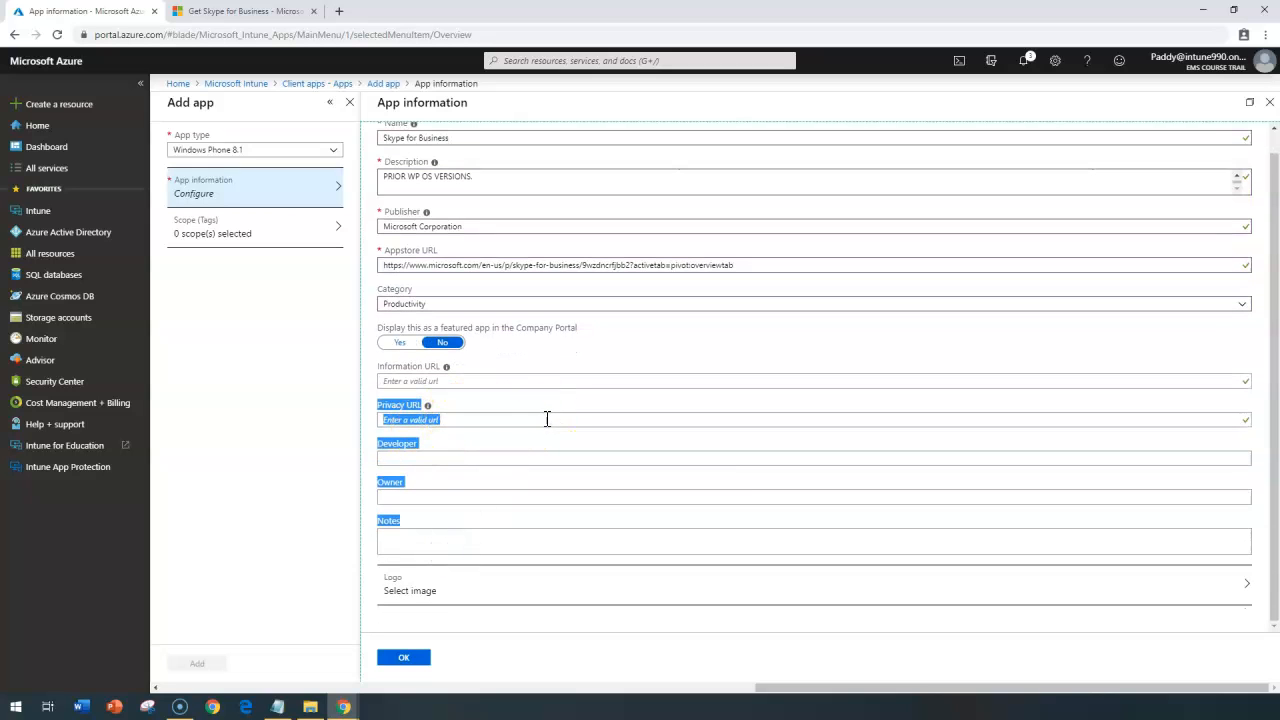
pyautogui.click(404, 495)
pyautogui.click(439, 537)
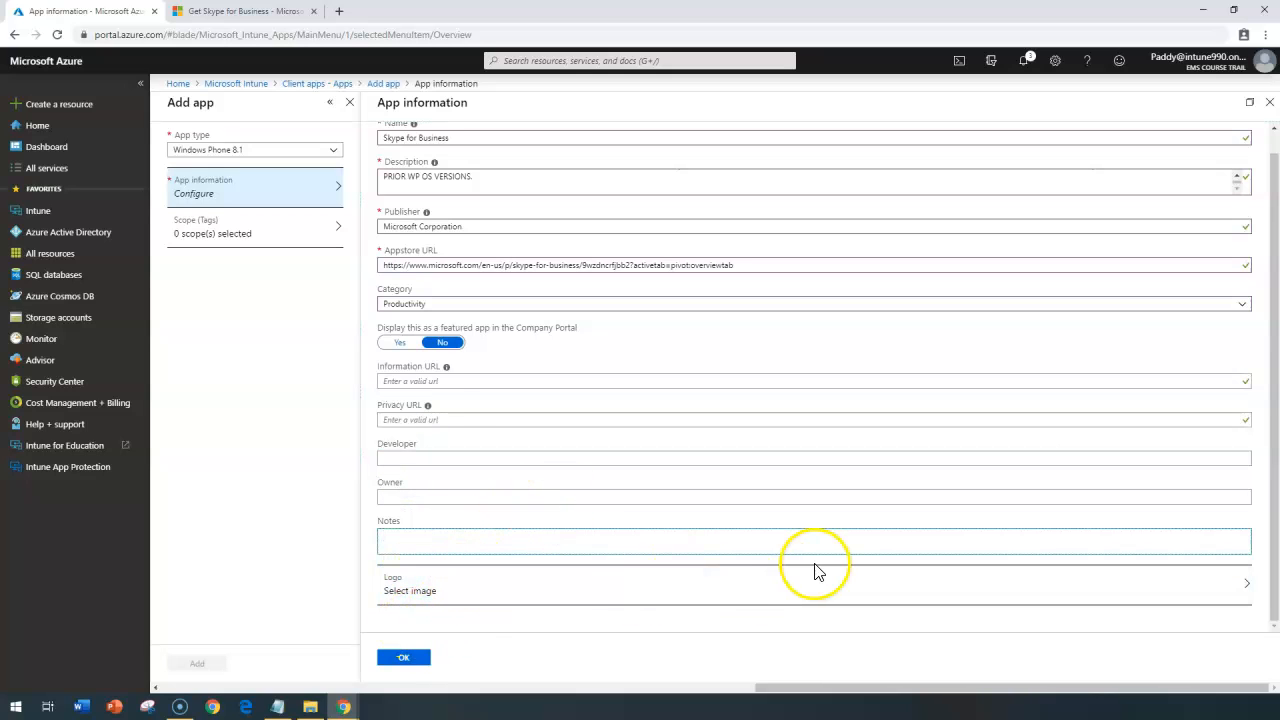
# Step: Confirm the app information and add the Skype for Business app to Intune
pyautogui.click(408, 659)
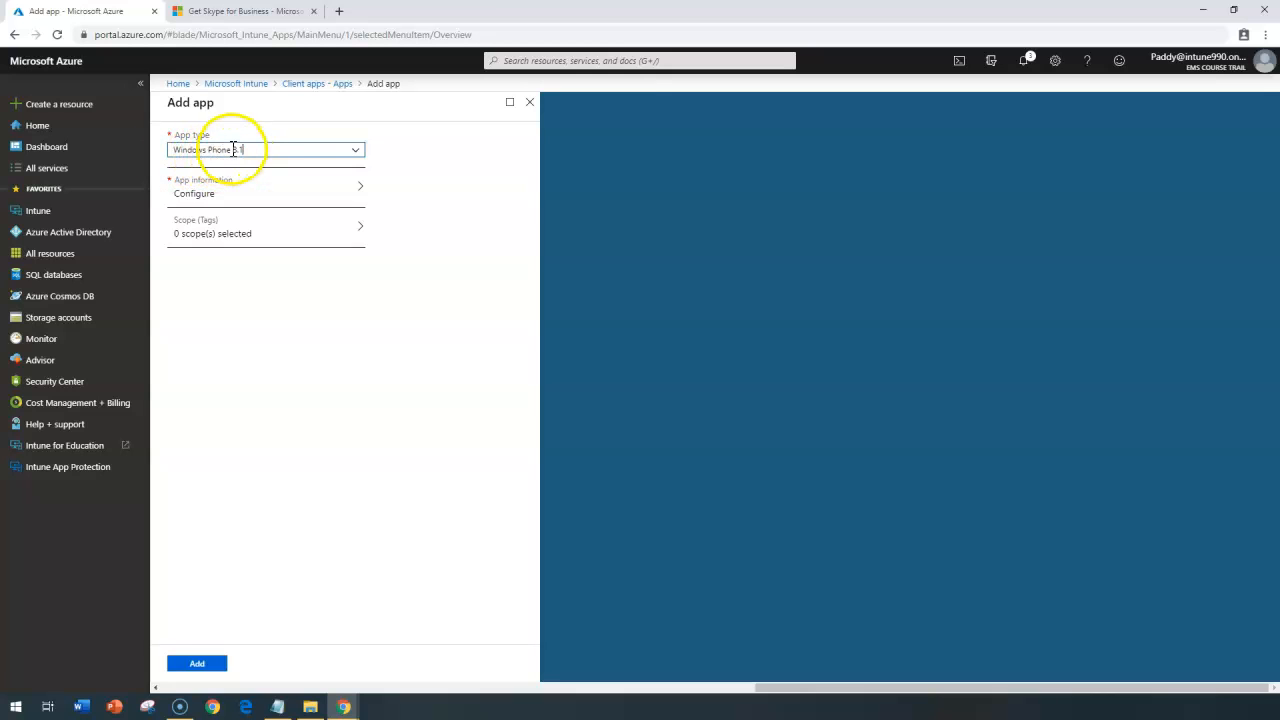
pyautogui.click(198, 663)
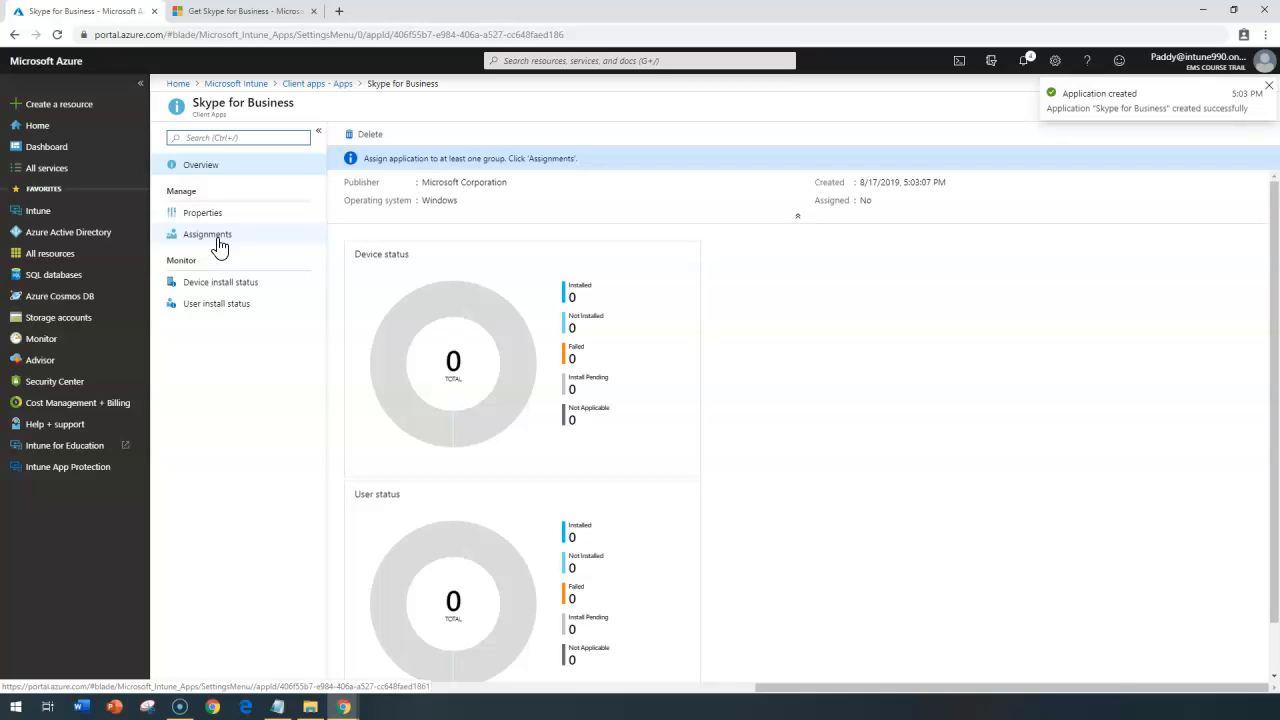
# Step: Add a group assignment to the Skype for Business app with the assignment type Available for enrolled devices
pyautogui.click(216, 243)
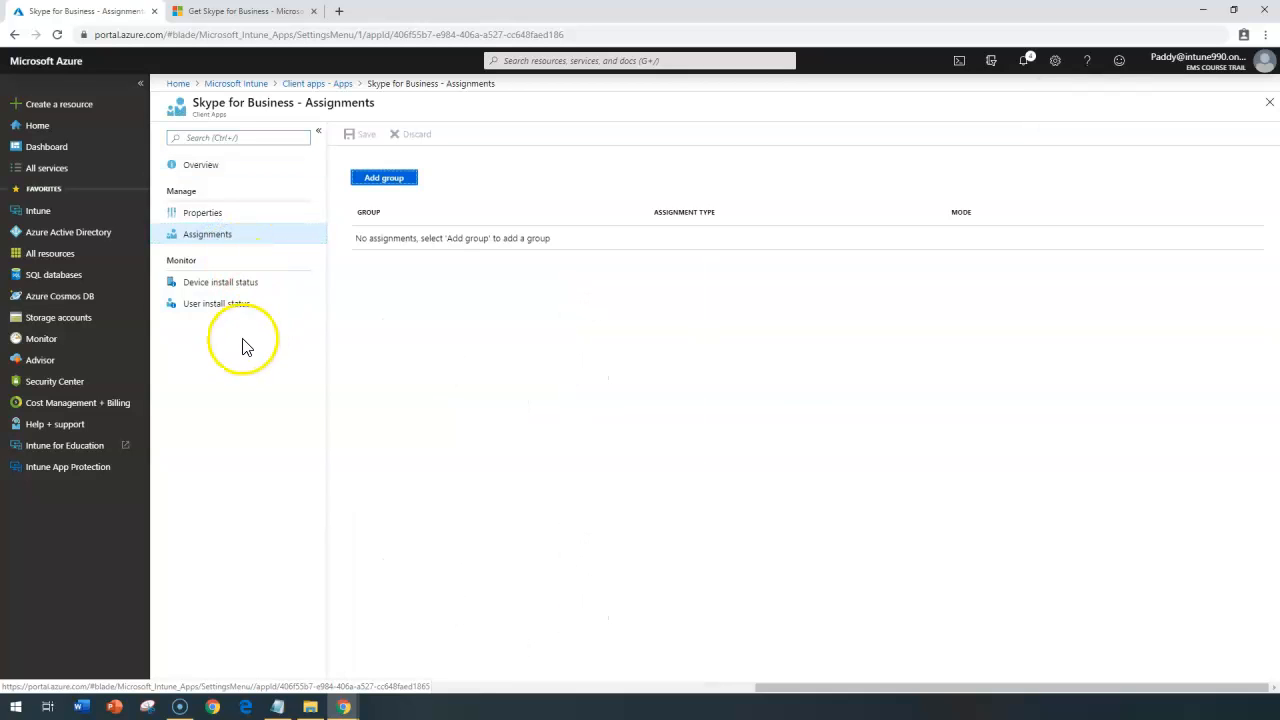
pyautogui.click(403, 178)
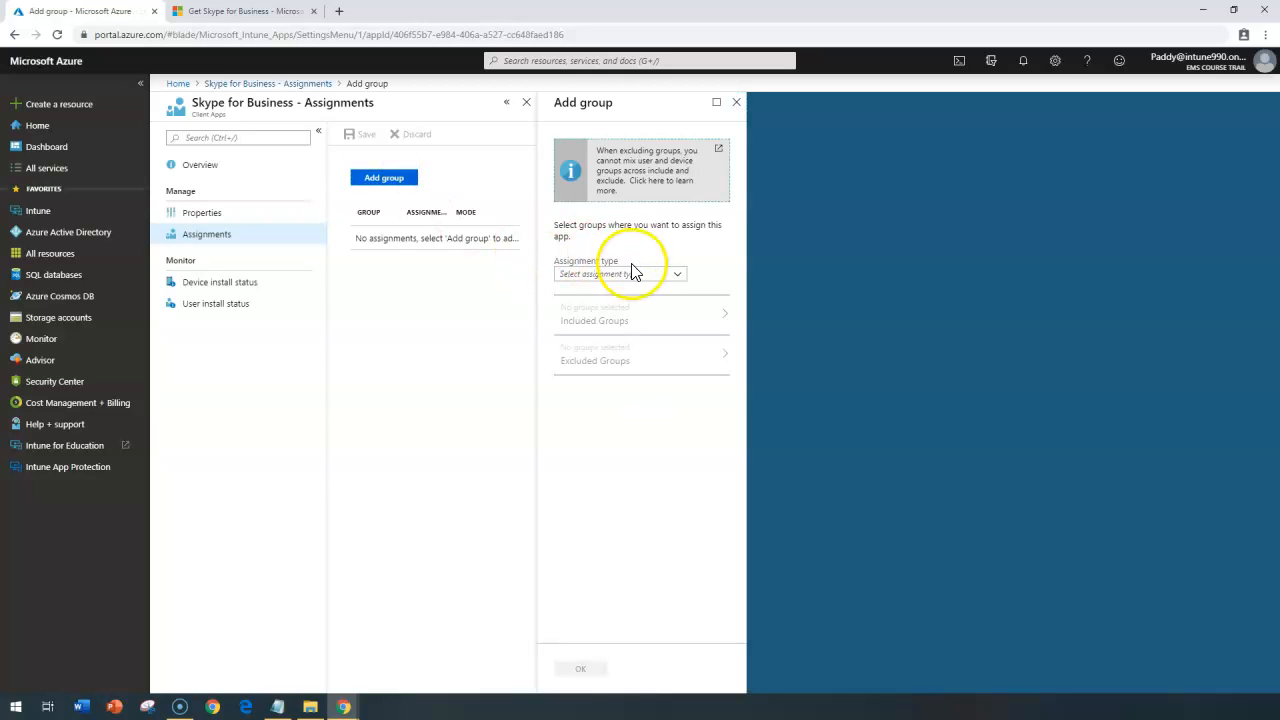
pyautogui.click(638, 282)
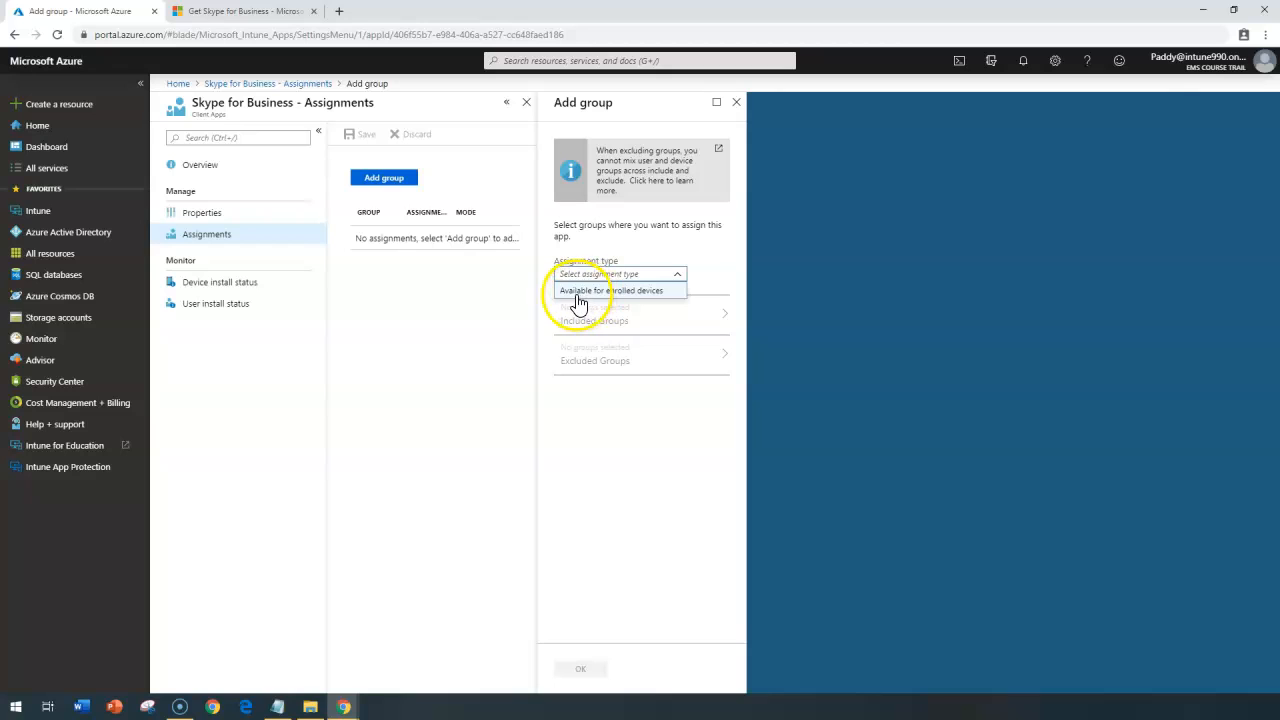
pyautogui.click(581, 293)
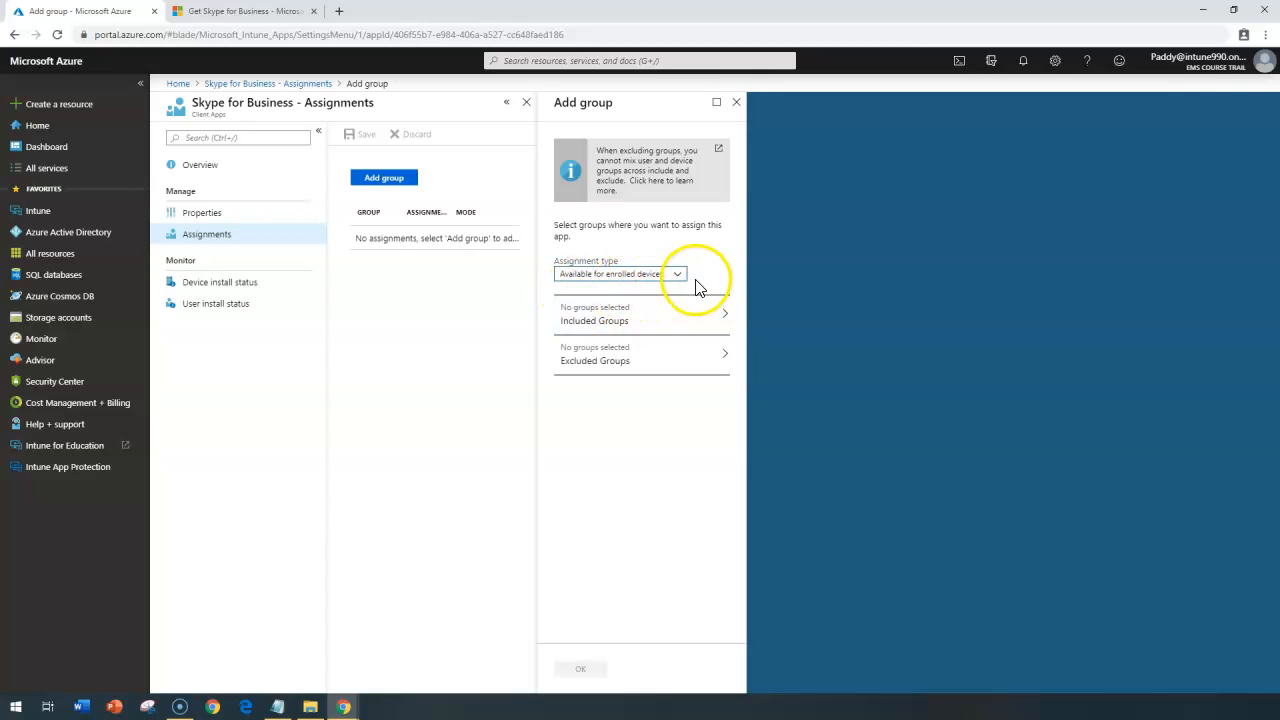
# Step: Search for the group Skype for Business - Windows 8.1 Phone and add it to the assignment's included groups
pyautogui.click(645, 322)
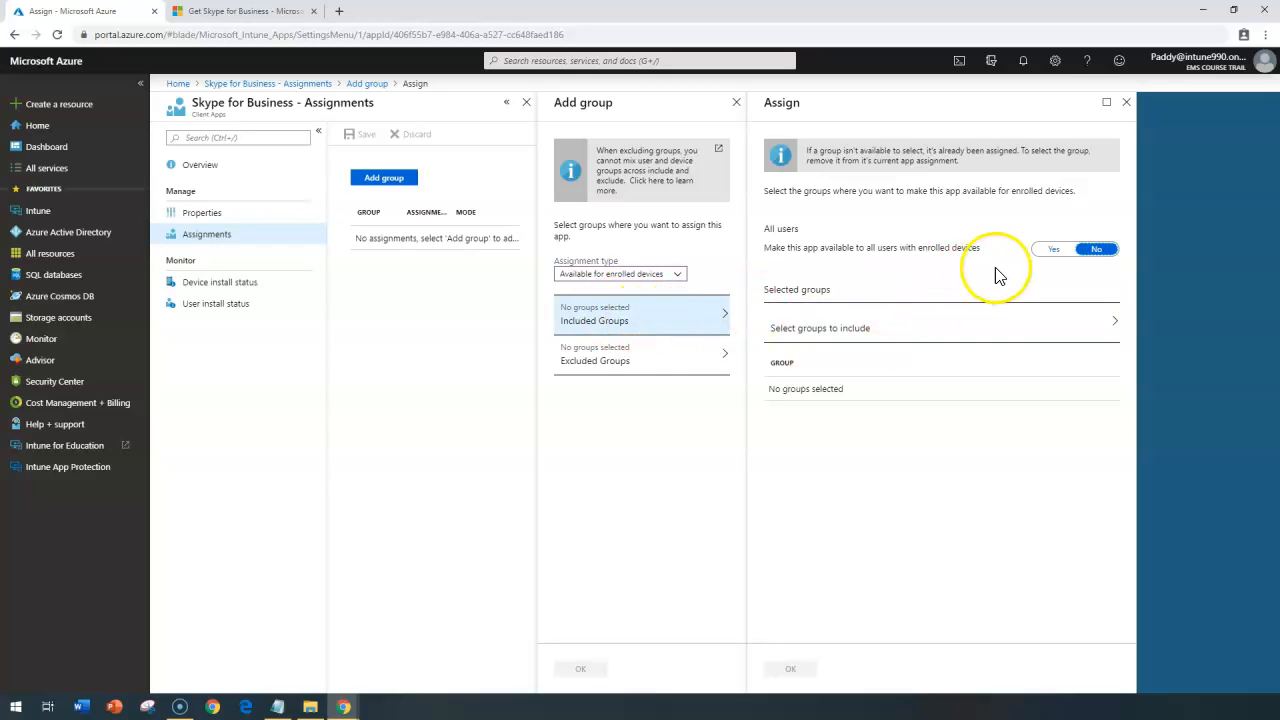
pyautogui.click(958, 331)
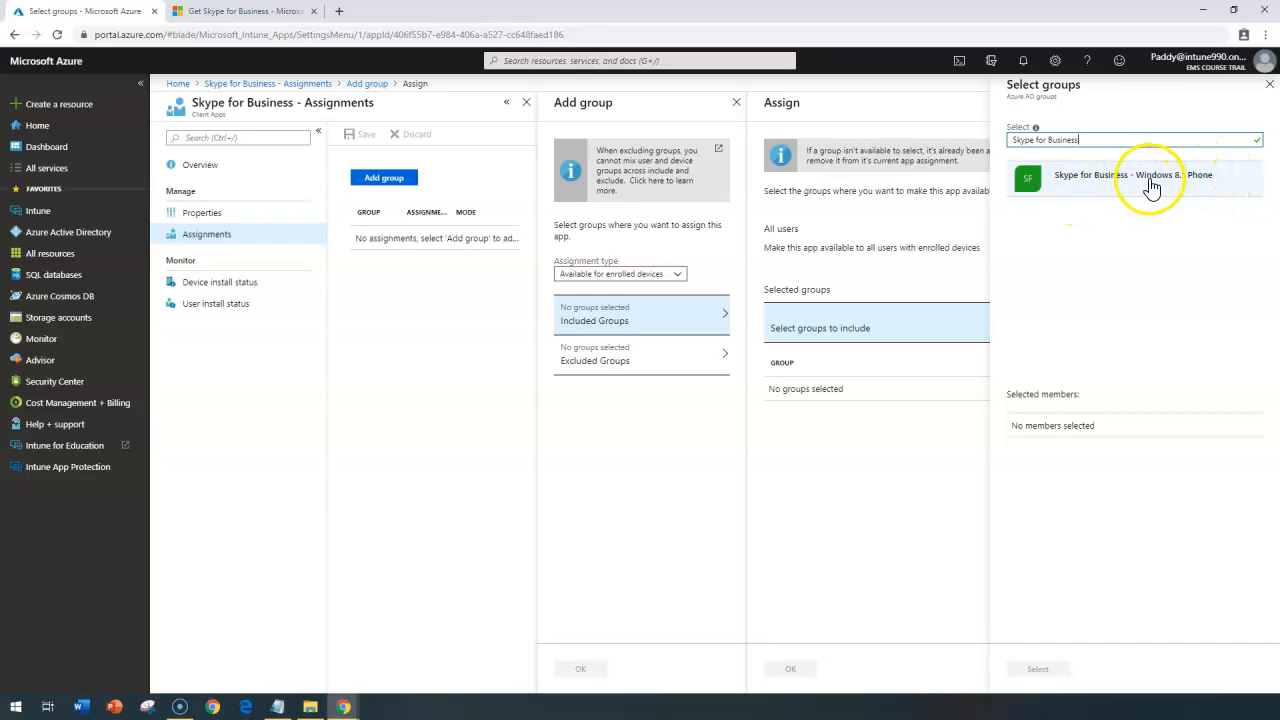
pyautogui.click(1183, 190)
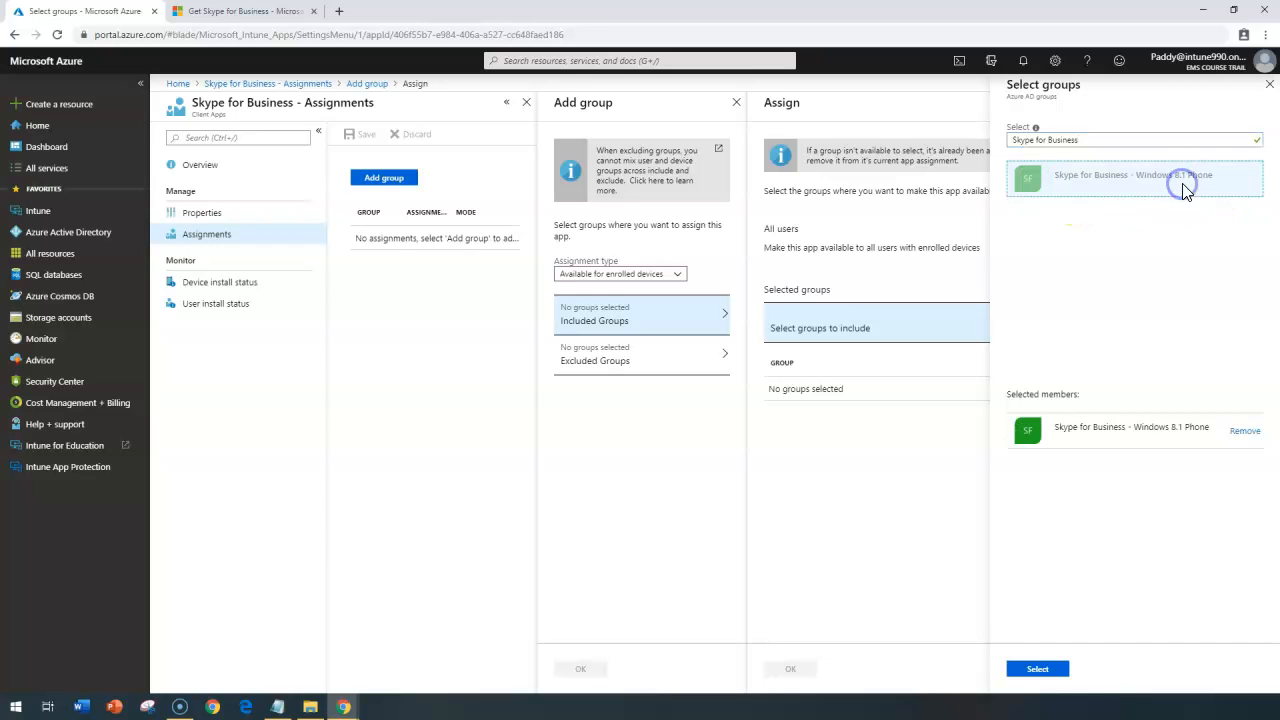
pyautogui.click(1040, 668)
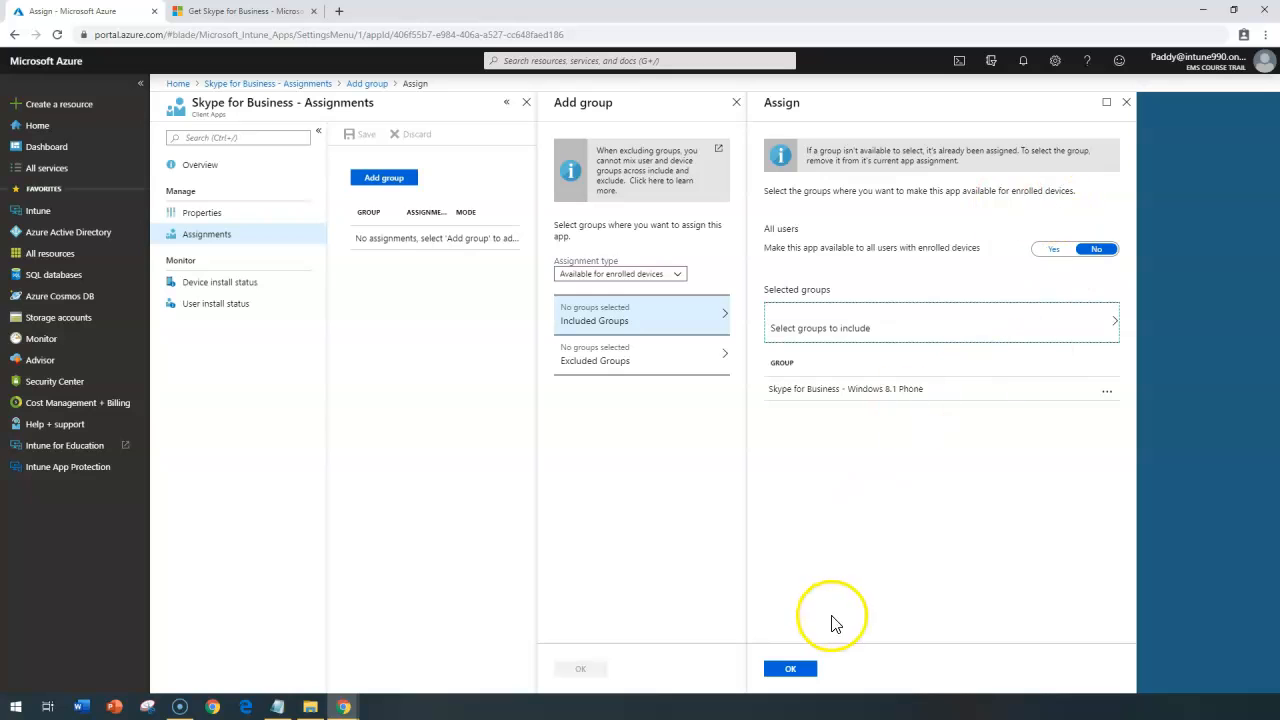
pyautogui.click(789, 669)
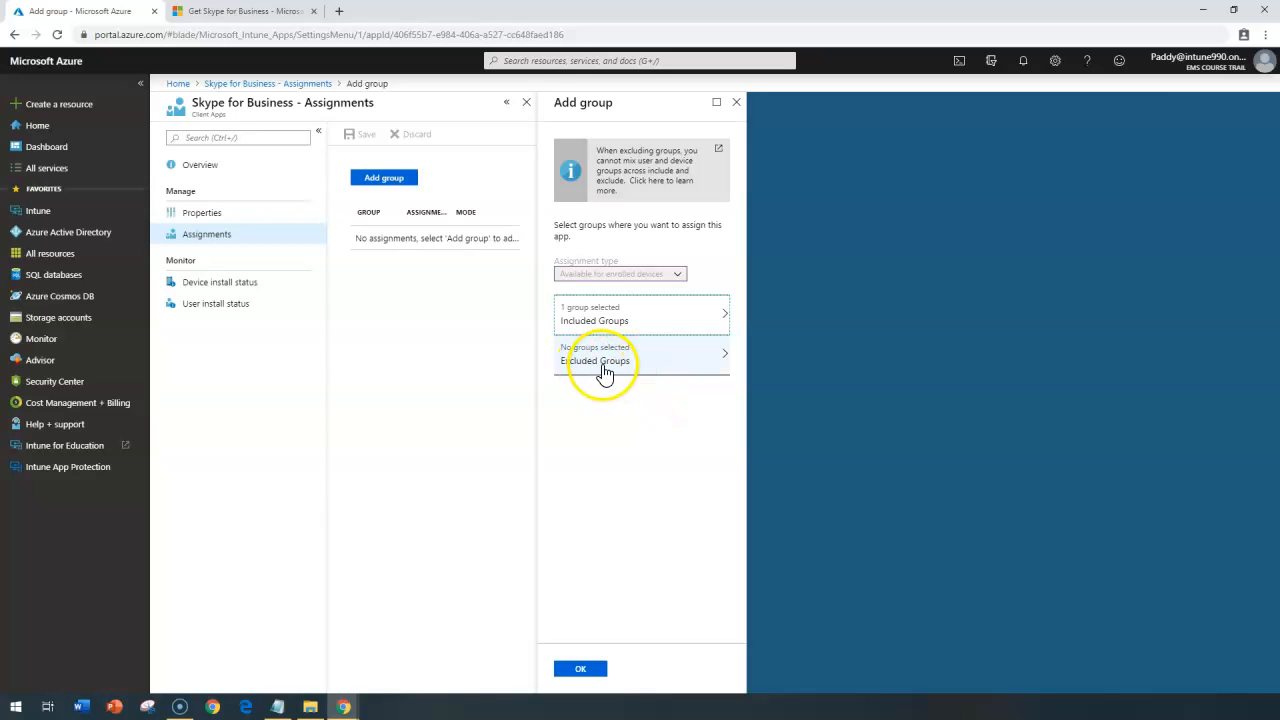
# Step: Save the Skype for Business app's group assignment without any excluded groups and return to the portal's home page
pyautogui.click(582, 668)
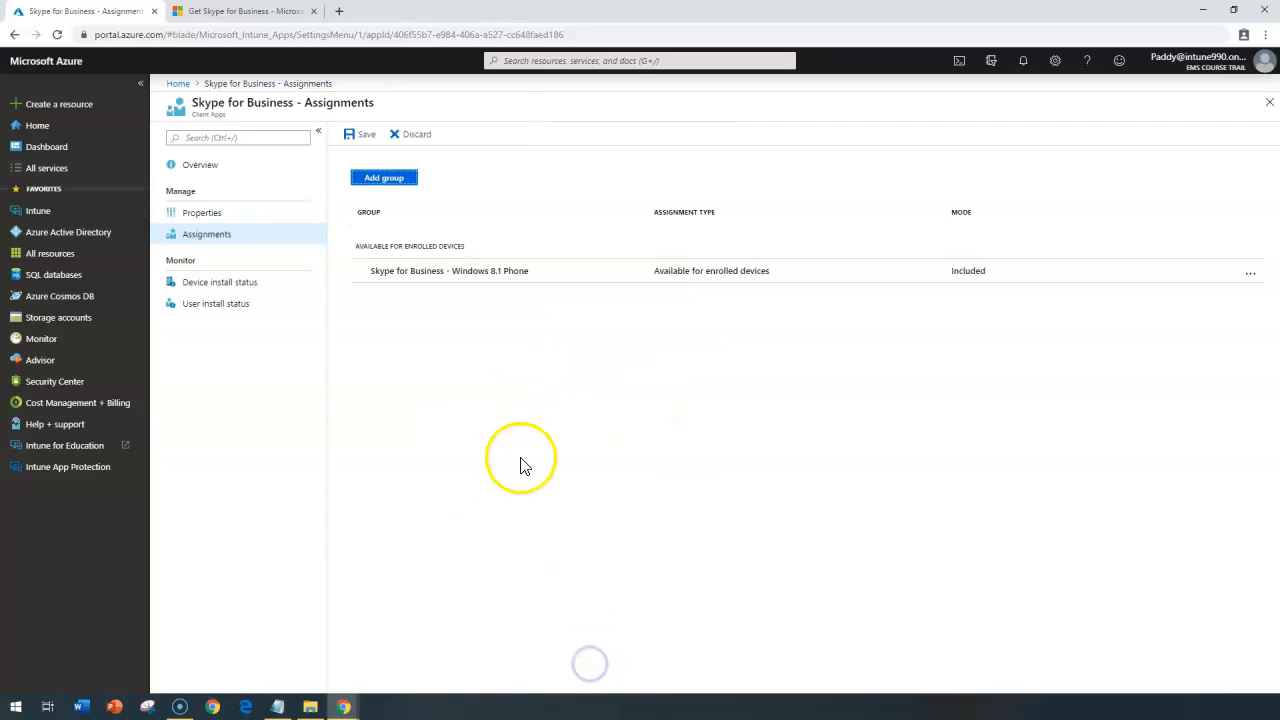
pyautogui.click(360, 135)
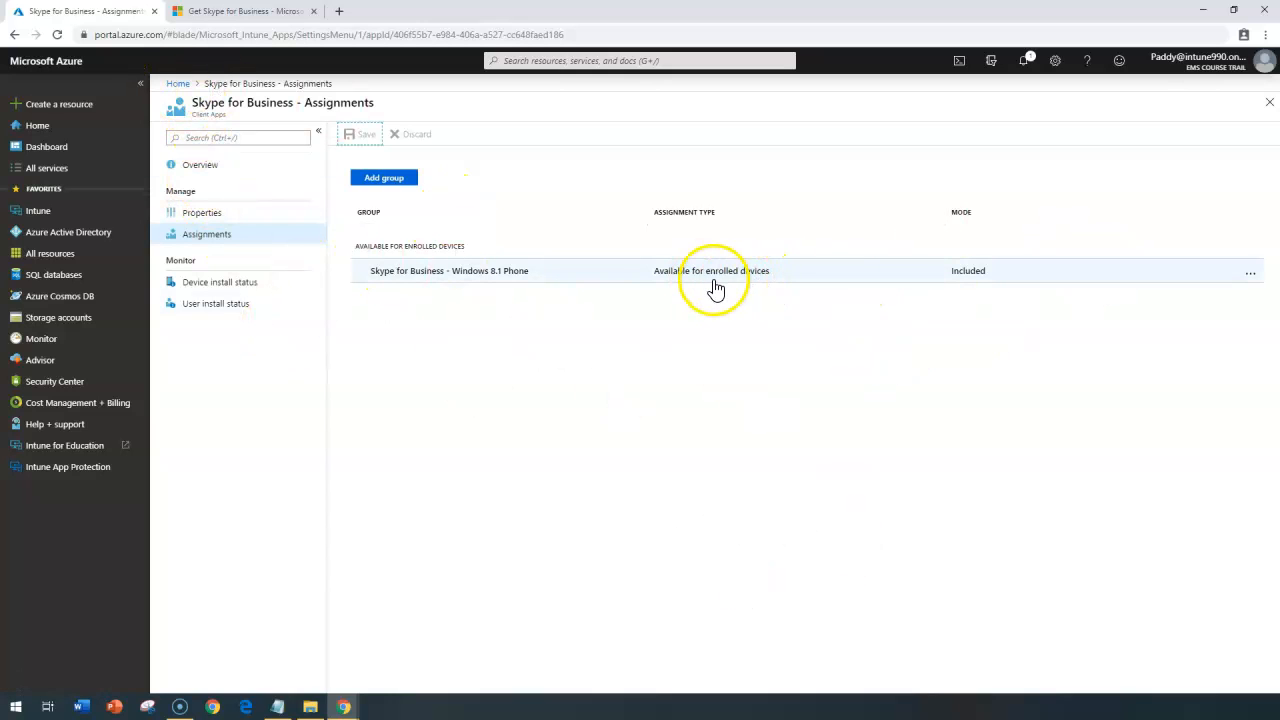
pyautogui.click(180, 84)
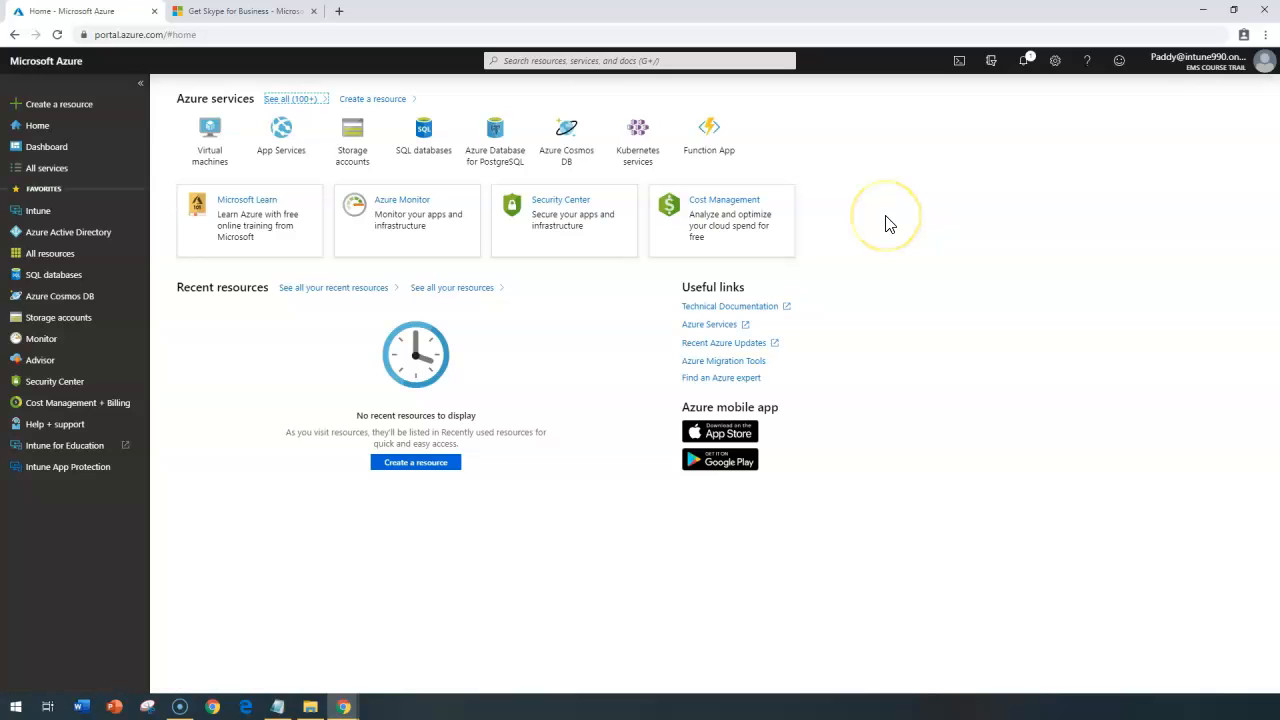